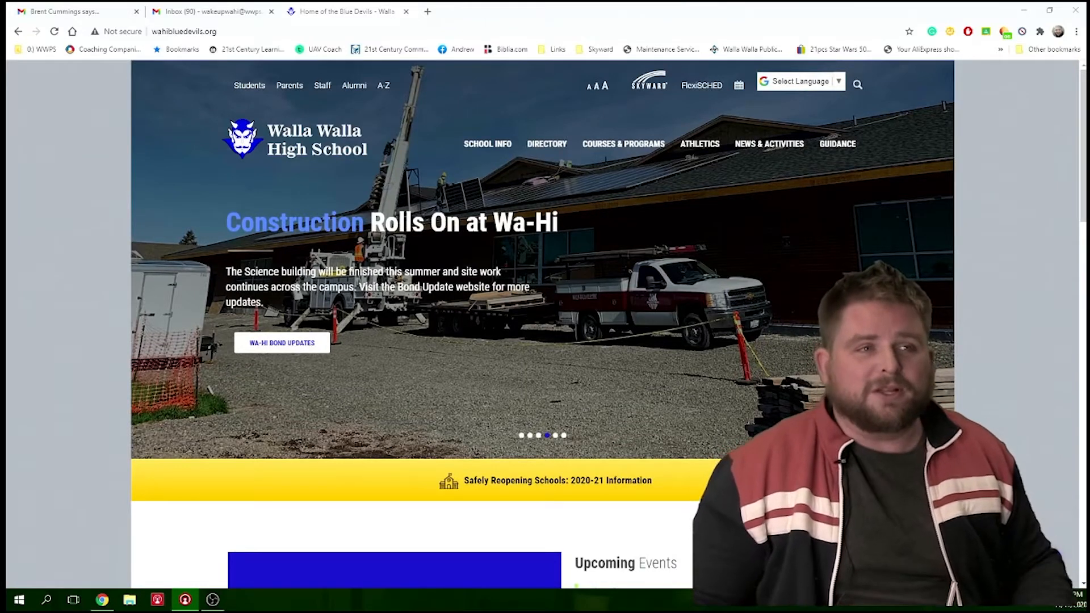
- Go to the website tinkercad.com in the current browser tab
{"action": "left_click", "coordinate": [180, 33]}
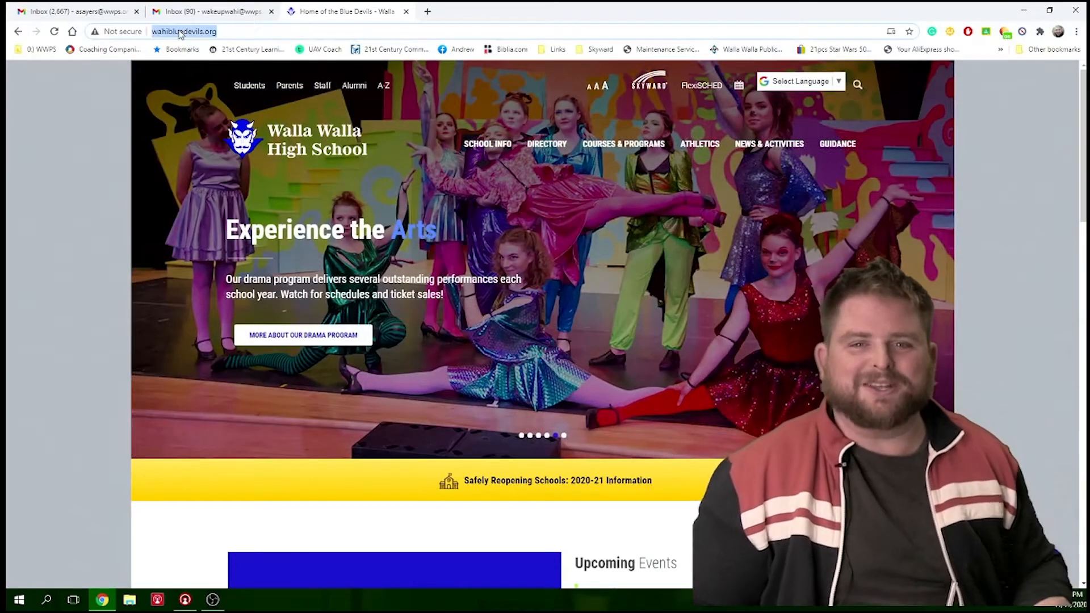
{"action": "type", "text": "tiner"}
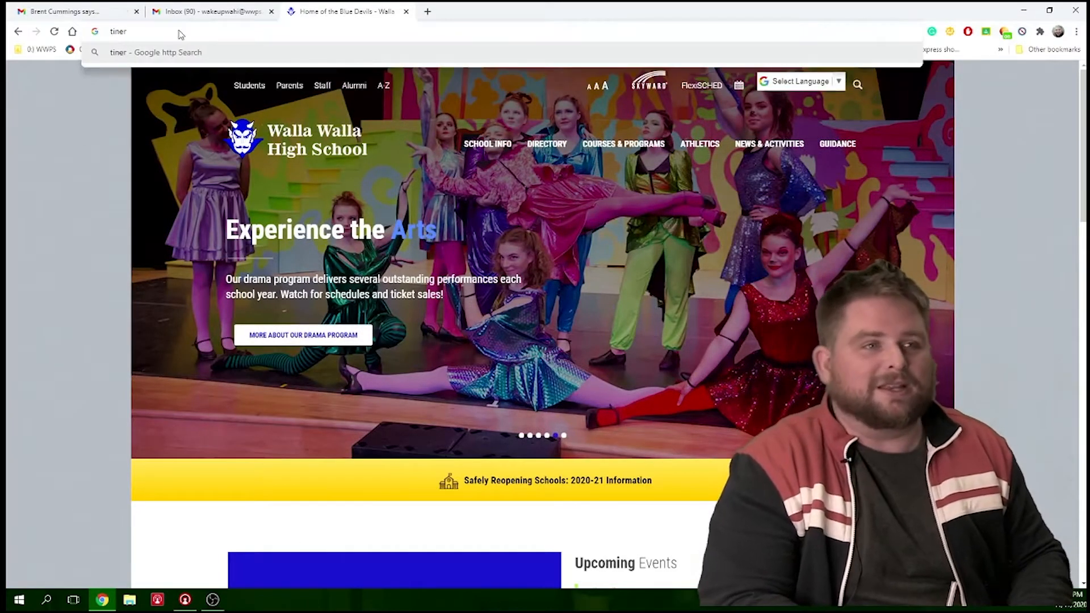
{"action": "key", "text": "BackSpace"}
{"action": "key", "text": "BackSpace"}
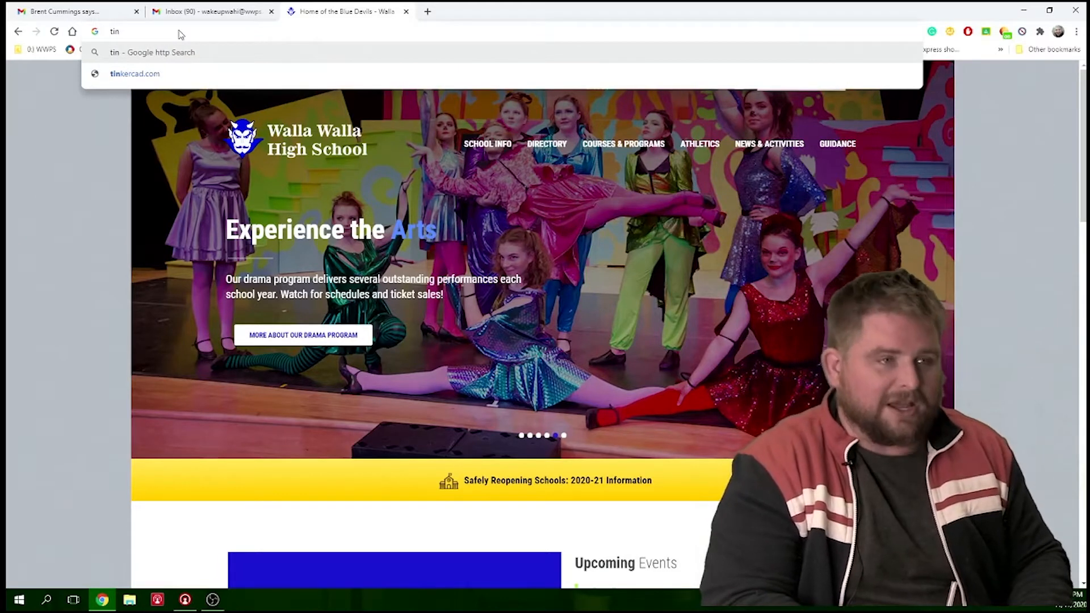
{"action": "type", "text": "ker"}
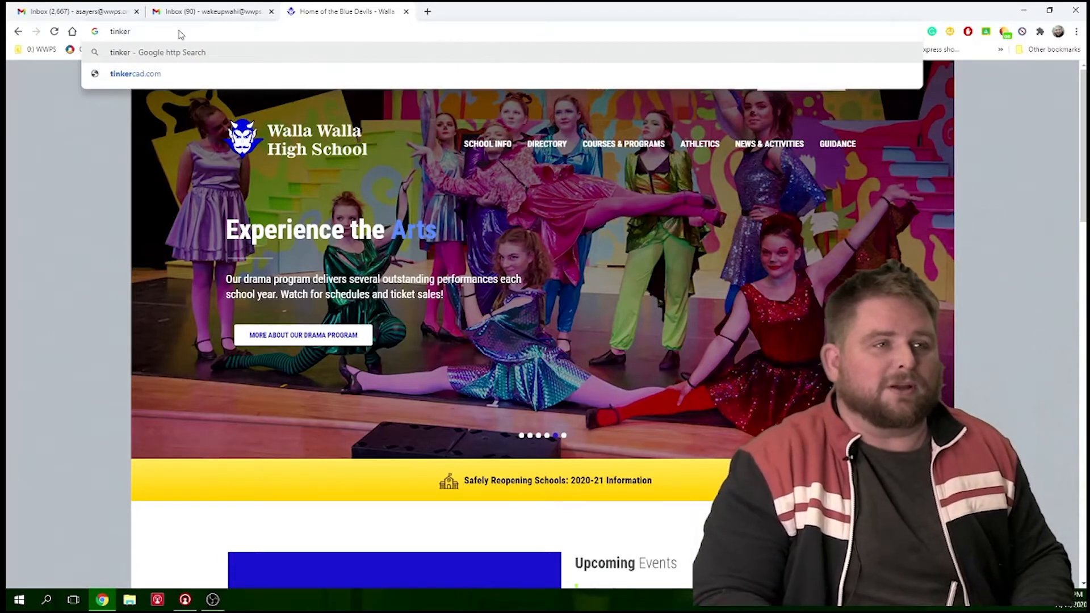
{"action": "key", "text": "Down"}
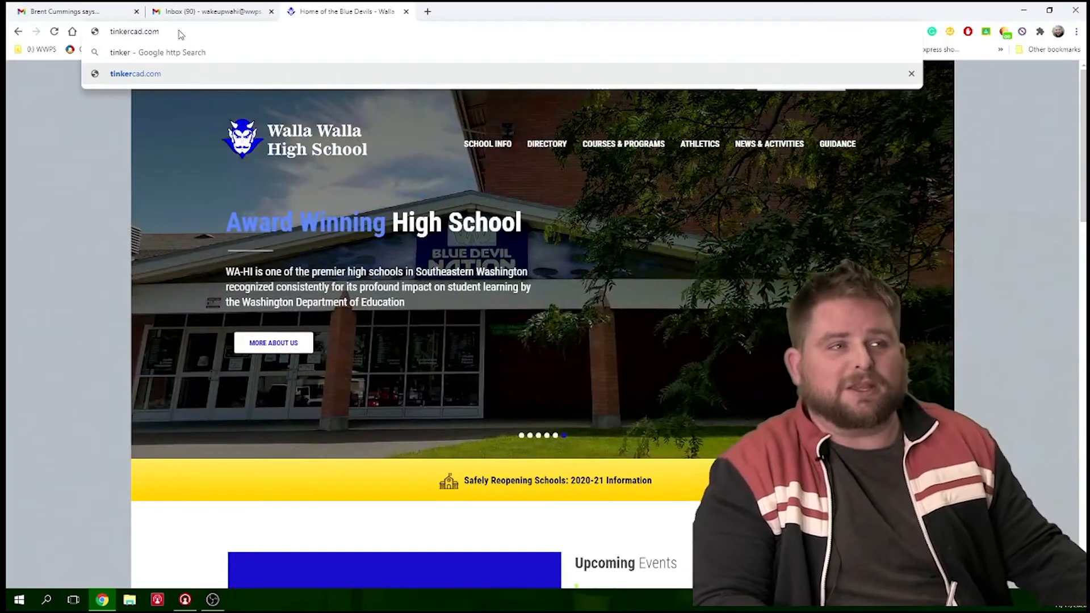
{"action": "key", "text": "Return"}
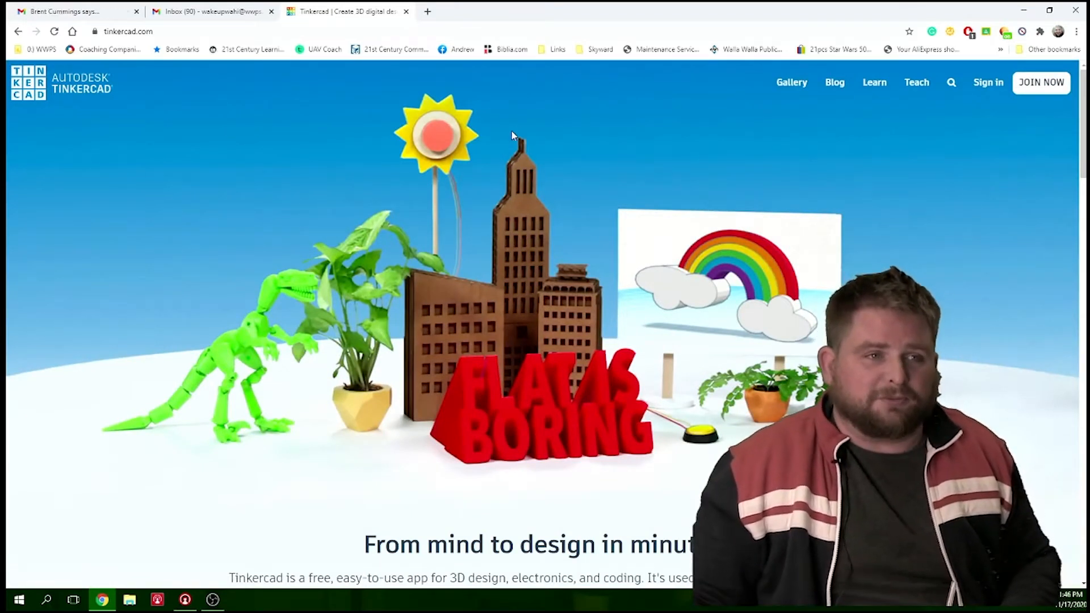
- Sign in to Tinkercad with the Google account and create a new 3D design
{"action": "left_click", "coordinate": [988, 82]}
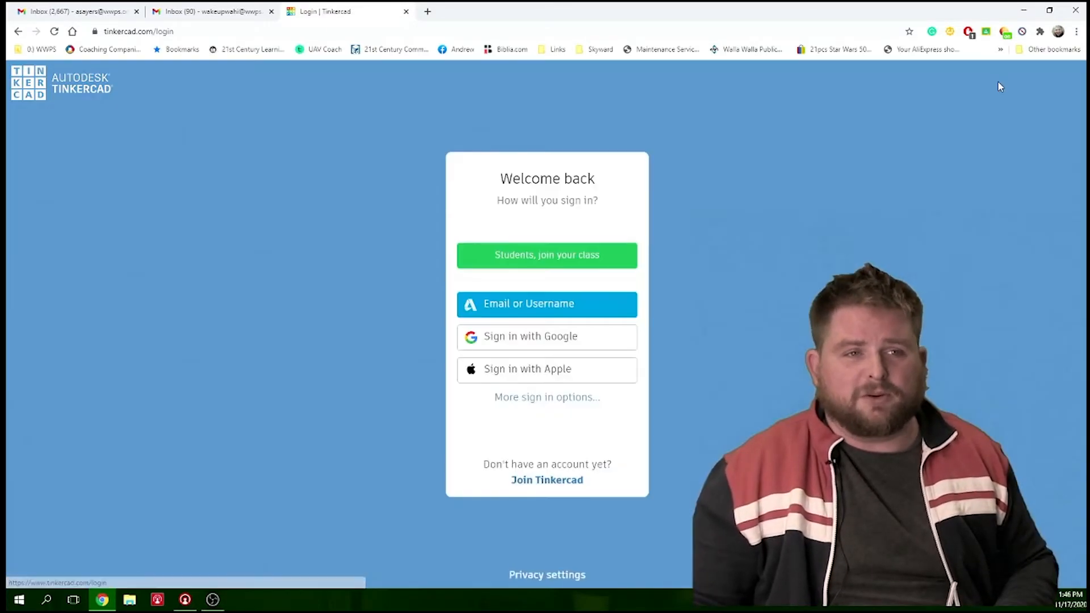
{"action": "left_click", "coordinate": [576, 336]}
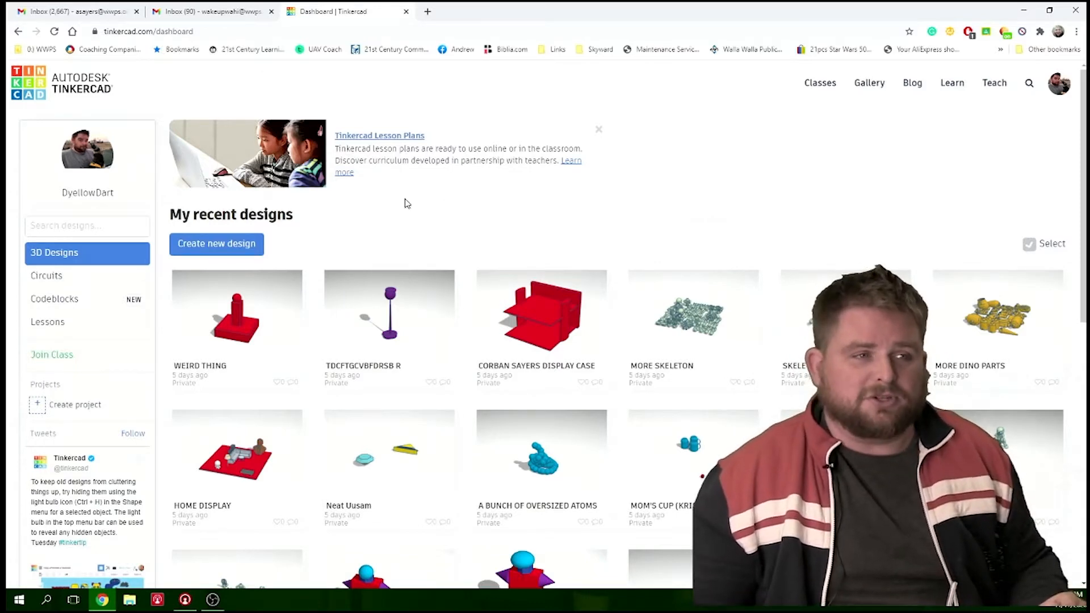
{"action": "left_click", "coordinate": [242, 250]}
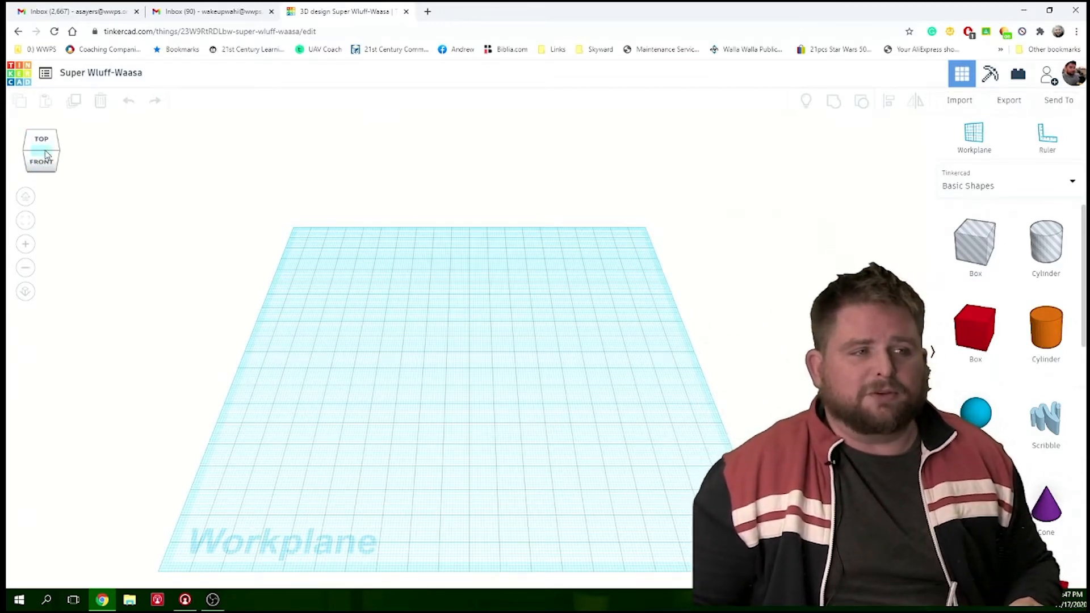
- Place a red solid box on the left half of the workplane and set its height to 35 mm
{"action": "mouse_move", "coordinate": [45, 155]}
{"action": "left_mouse_down"}
{"action": "mouse_move", "coordinate": [55, 151]}
{"action": "mouse_move", "coordinate": [15, 156]}
{"action": "mouse_move", "coordinate": [45, 150]}
{"action": "left_mouse_up"}
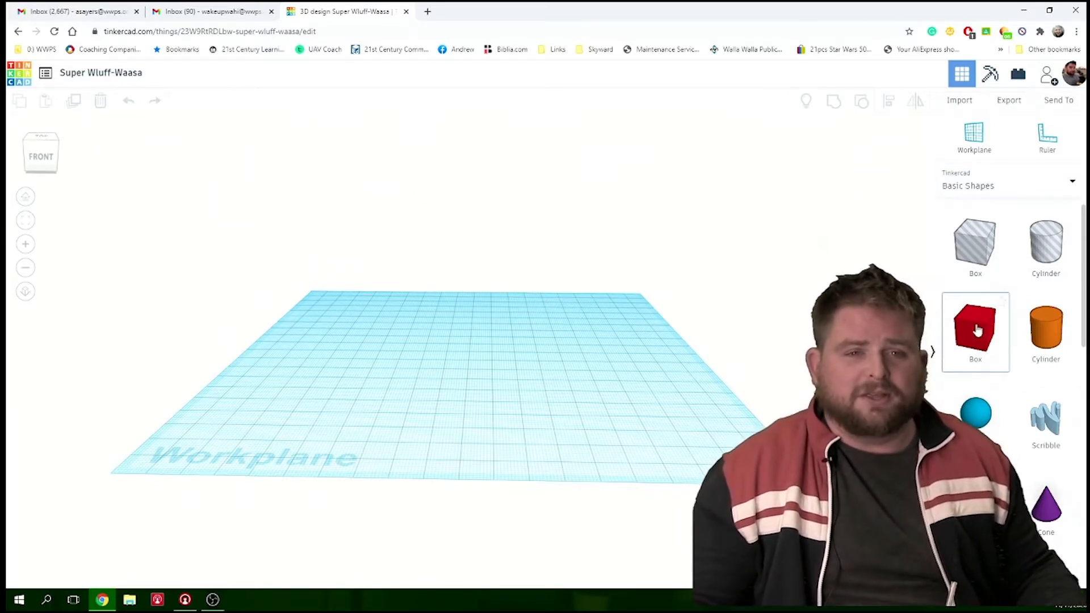
{"action": "left_click_drag", "start_coordinate": [976, 329], "coordinate": [373, 392]}
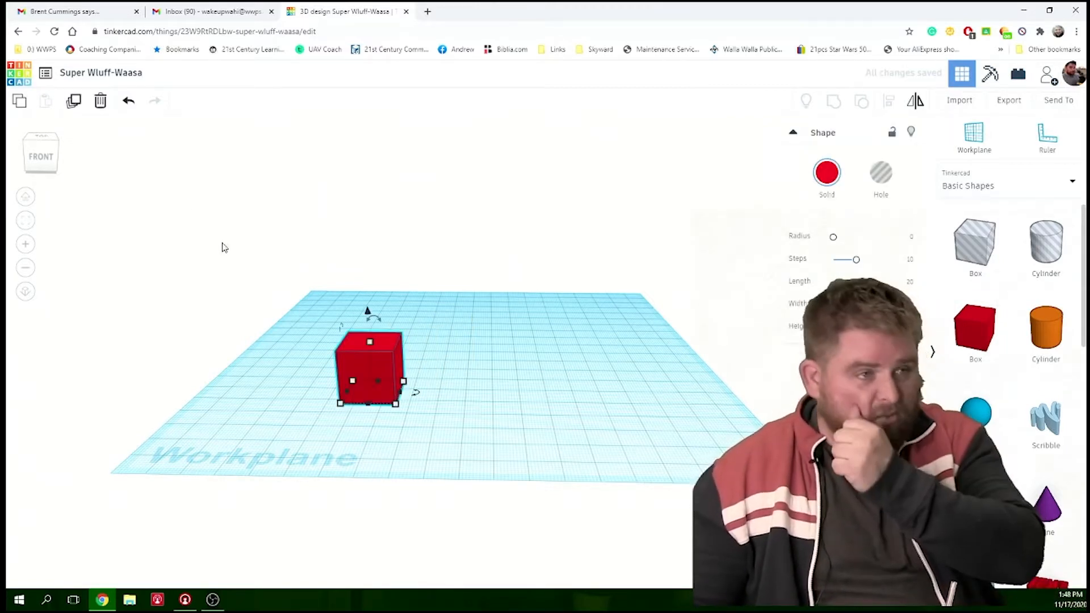
{"action": "left_click", "coordinate": [41, 167]}
{"action": "mouse_move", "coordinate": [42, 171]}
{"action": "left_mouse_down"}
{"action": "mouse_move", "coordinate": [89, 159]}
{"action": "mouse_move", "coordinate": [40, 173]}
{"action": "mouse_move", "coordinate": [56, 172]}
{"action": "mouse_move", "coordinate": [41, 163]}
{"action": "left_mouse_up"}
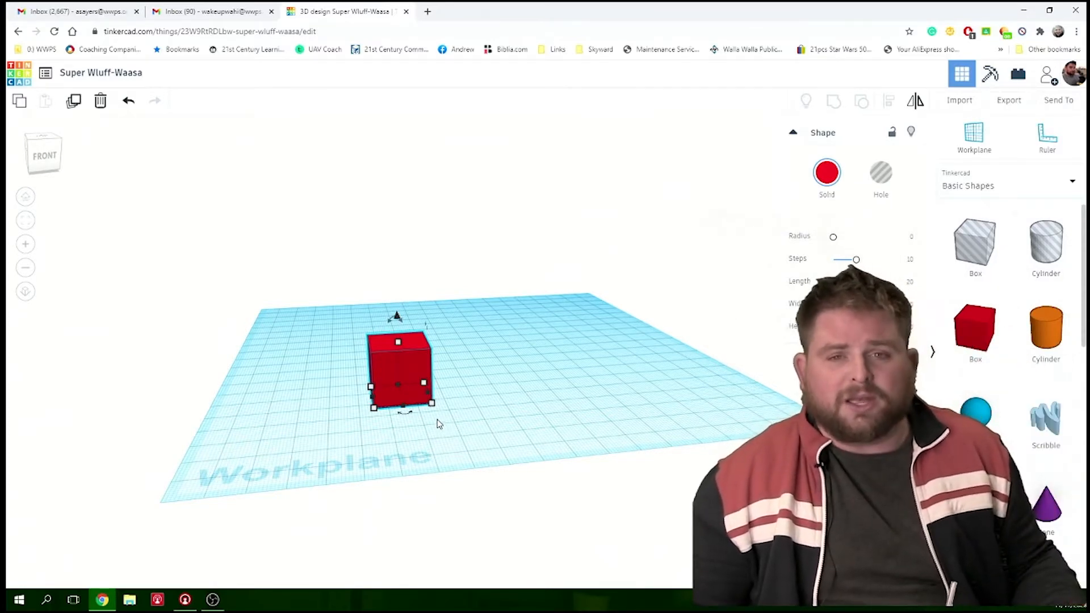
{"action": "scroll", "coordinate": [432, 404], "scroll_direction": "up", "scroll_amount": 10}
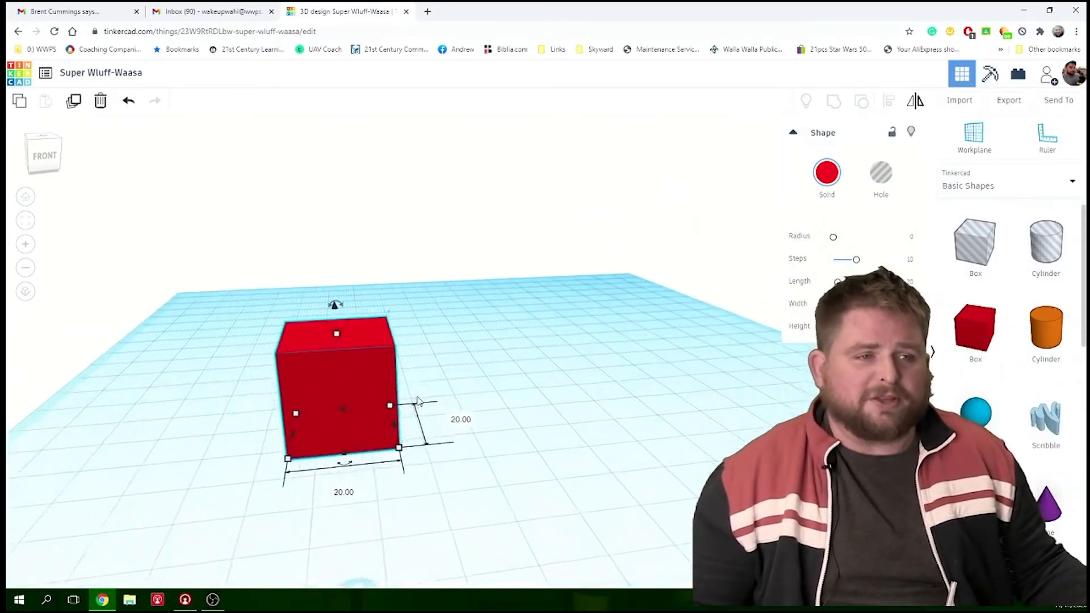
{"action": "scroll", "coordinate": [364, 394], "scroll_direction": "down", "scroll_amount": 3}
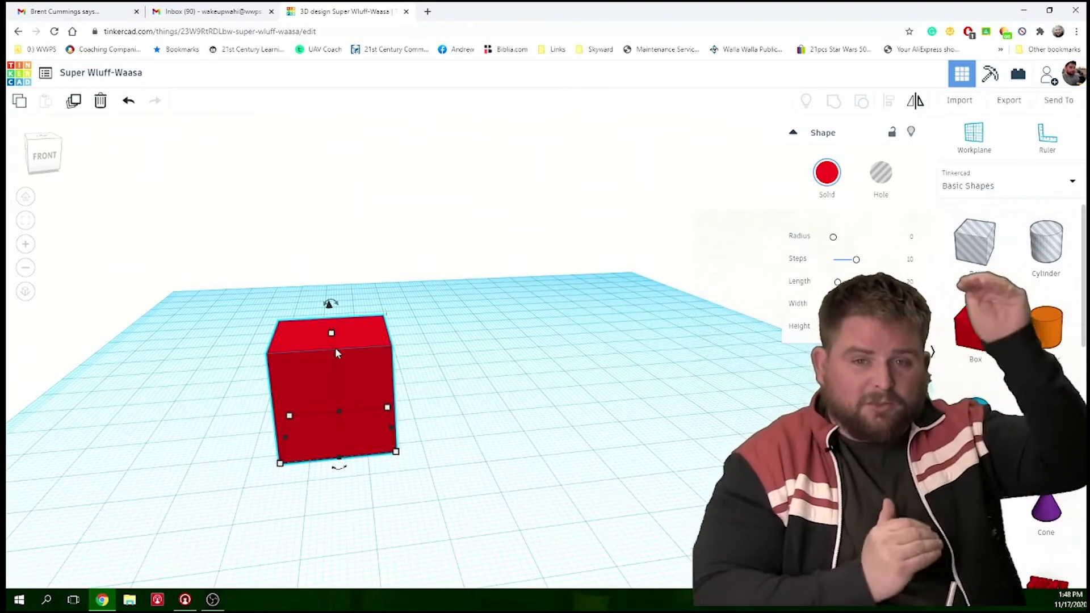
{"action": "mouse_move", "coordinate": [333, 334]}
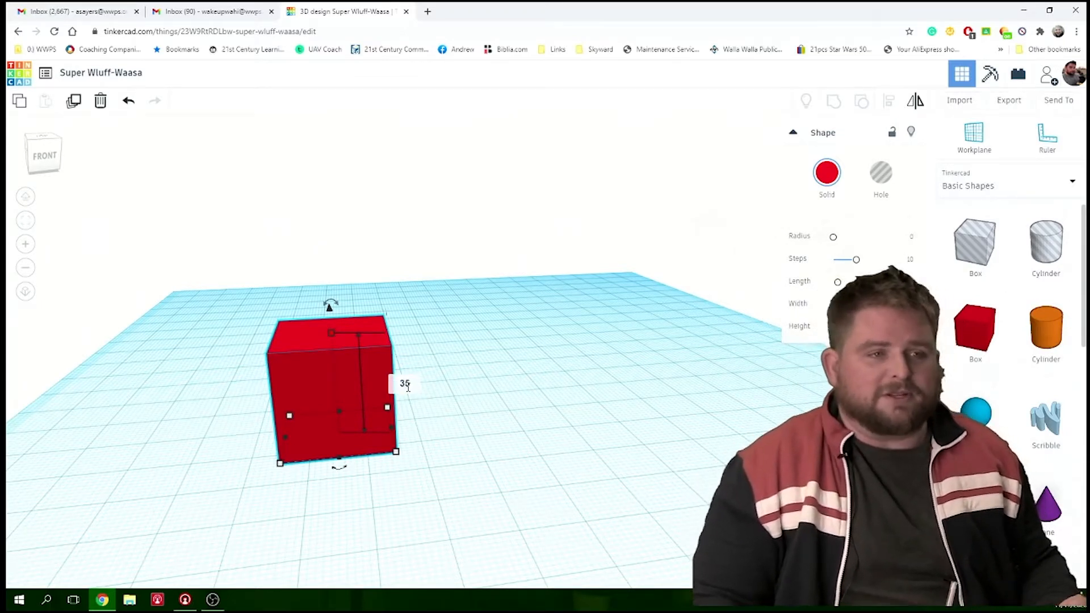
{"action": "key", "text": "Return"}
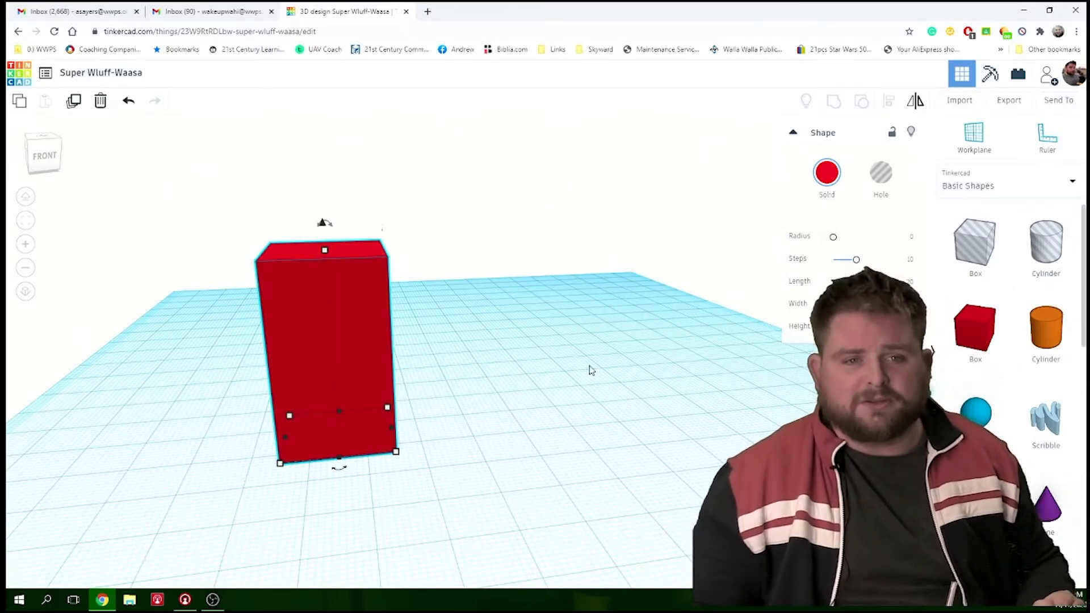
- Add a second red solid box just to the right of the first and set its height to 35 mm
{"action": "left_click_drag", "start_coordinate": [972, 339], "coordinate": [465, 421]}
{"action": "mouse_move", "coordinate": [560, 453]}
{"action": "right_mouse_down"}
{"action": "mouse_move", "coordinate": [540, 469]}
{"action": "mouse_move", "coordinate": [421, 445]}
{"action": "mouse_move", "coordinate": [421, 403]}
{"action": "mouse_move", "coordinate": [506, 426]}
{"action": "mouse_move", "coordinate": [540, 472]}
{"action": "mouse_move", "coordinate": [573, 478]}
{"action": "mouse_move", "coordinate": [558, 441]}
{"action": "right_mouse_up"}
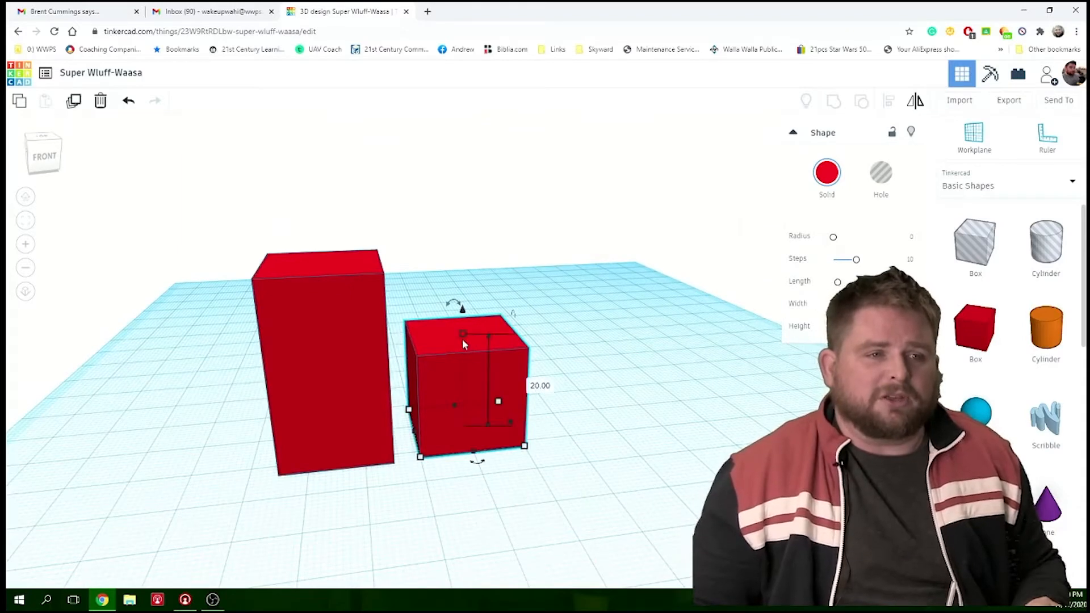
{"action": "left_click", "coordinate": [531, 382]}
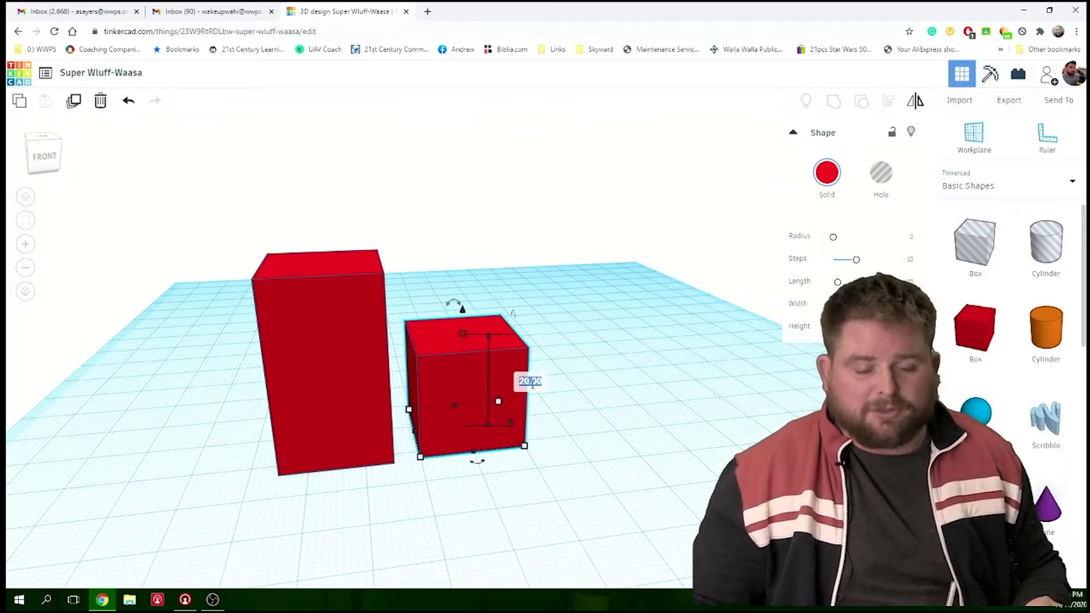
{"action": "type", "text": "35"}
{"action": "key", "text": "Return"}
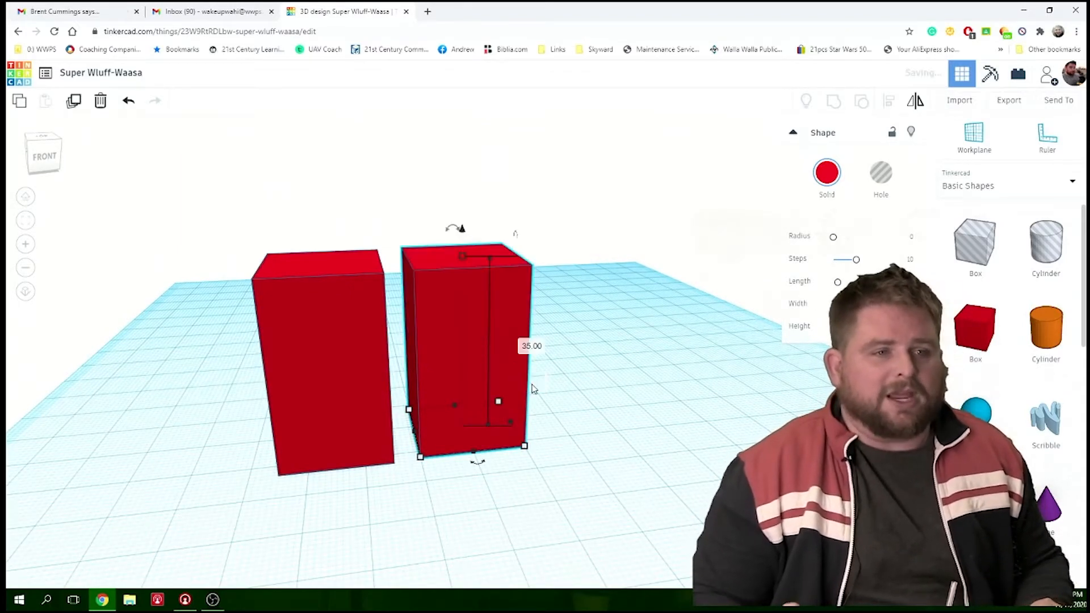
- Browse the basic shapes and place a blue polygon on the workplane between the two red boxes
{"action": "mouse_move", "coordinate": [254, 356]}
{"action": "right_mouse_down"}
{"action": "mouse_move", "coordinate": [306, 361]}
{"action": "mouse_move", "coordinate": [340, 347]}
{"action": "mouse_move", "coordinate": [338, 333]}
{"action": "mouse_move", "coordinate": [330, 324]}
{"action": "mouse_move", "coordinate": [268, 370]}
{"action": "mouse_move", "coordinate": [256, 358]}
{"action": "right_mouse_up"}
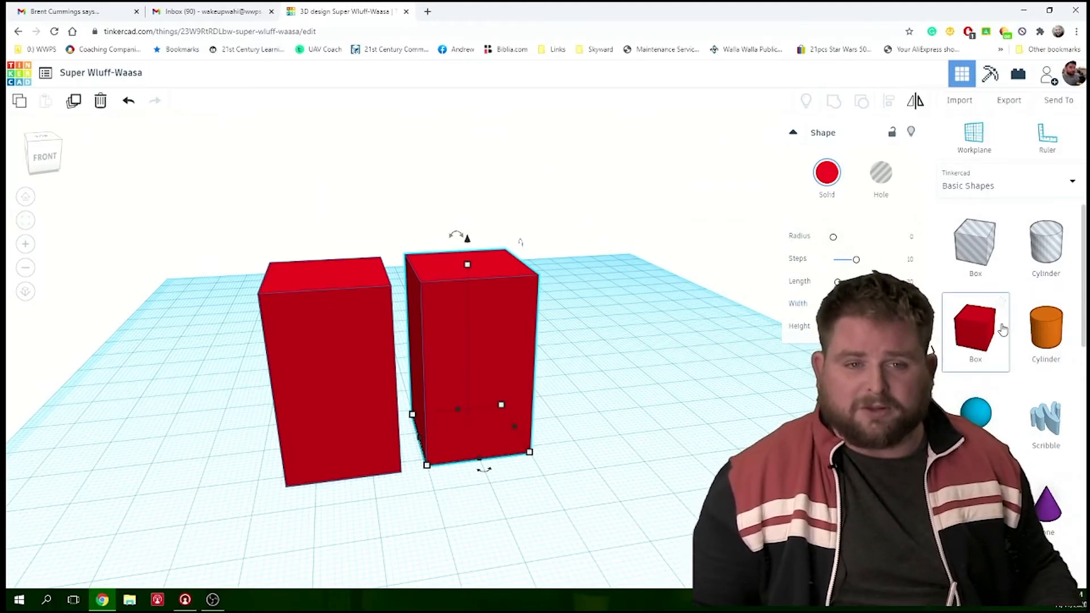
{"action": "scroll", "coordinate": [1024, 324], "scroll_direction": "down", "scroll_amount": 5}
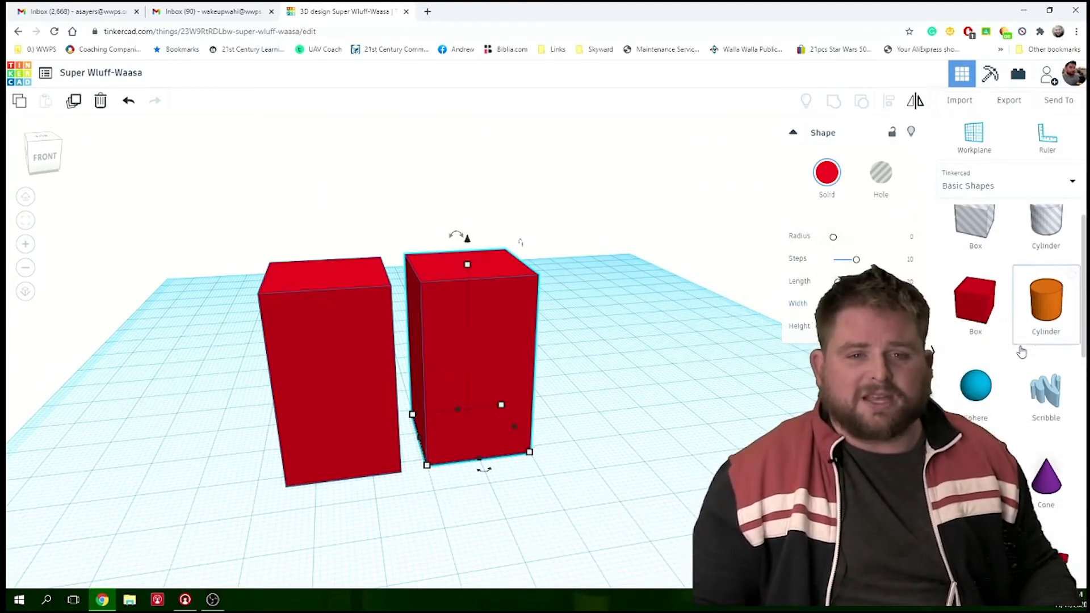
{"action": "scroll", "coordinate": [1022, 352], "scroll_direction": "down", "scroll_amount": 3}
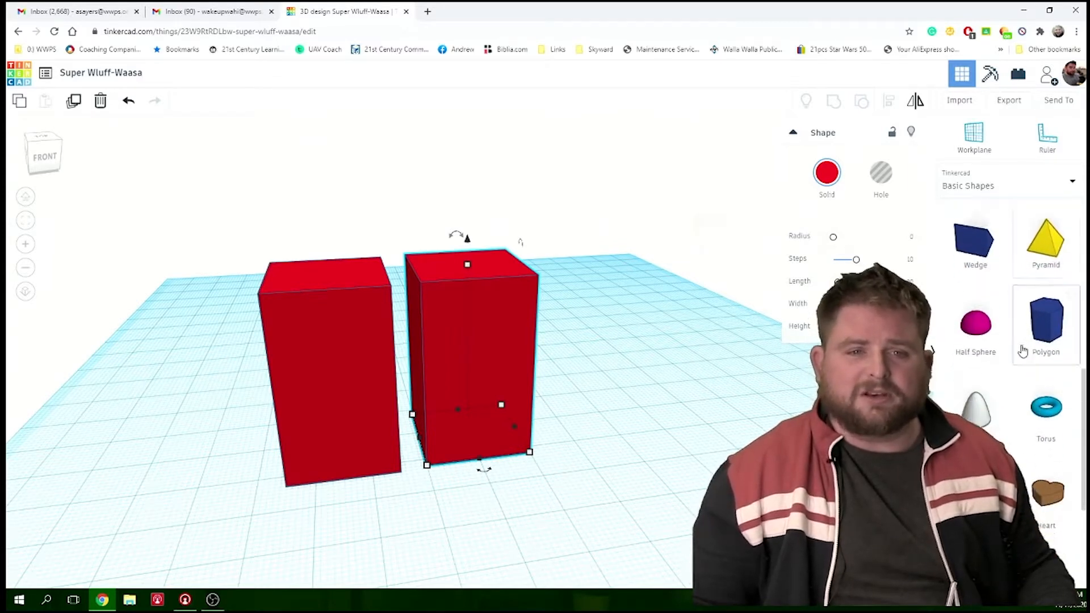
{"action": "scroll", "coordinate": [1036, 336], "scroll_direction": "down", "scroll_amount": 2}
{"action": "scroll", "coordinate": [1034, 336], "scroll_direction": "down", "scroll_amount": 2}
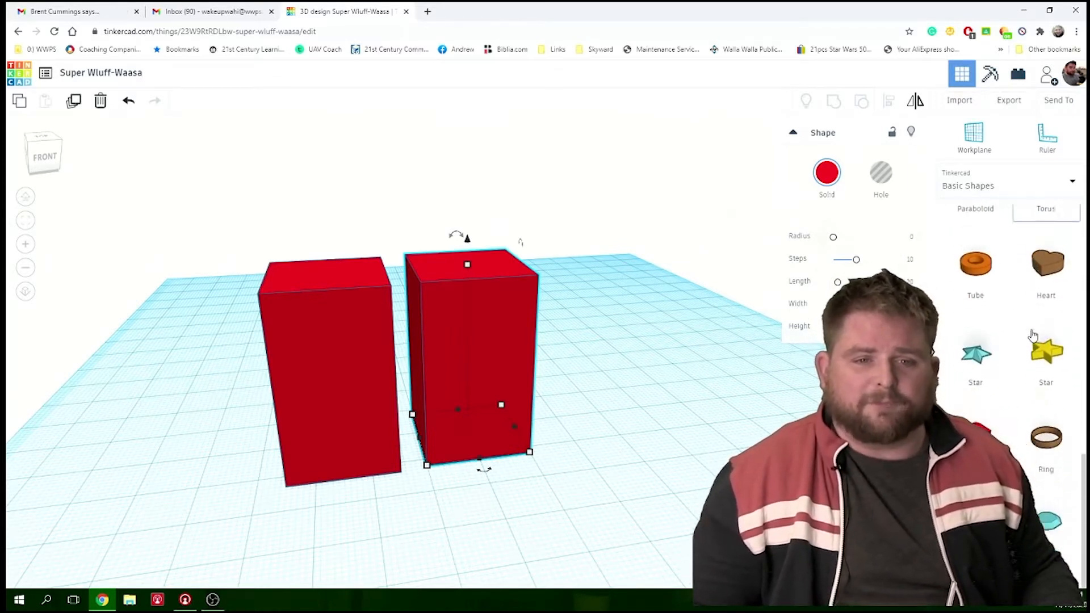
{"action": "scroll", "coordinate": [1034, 336], "scroll_direction": "up", "scroll_amount": 3}
{"action": "scroll", "coordinate": [1033, 336], "scroll_direction": "up", "scroll_amount": 1}
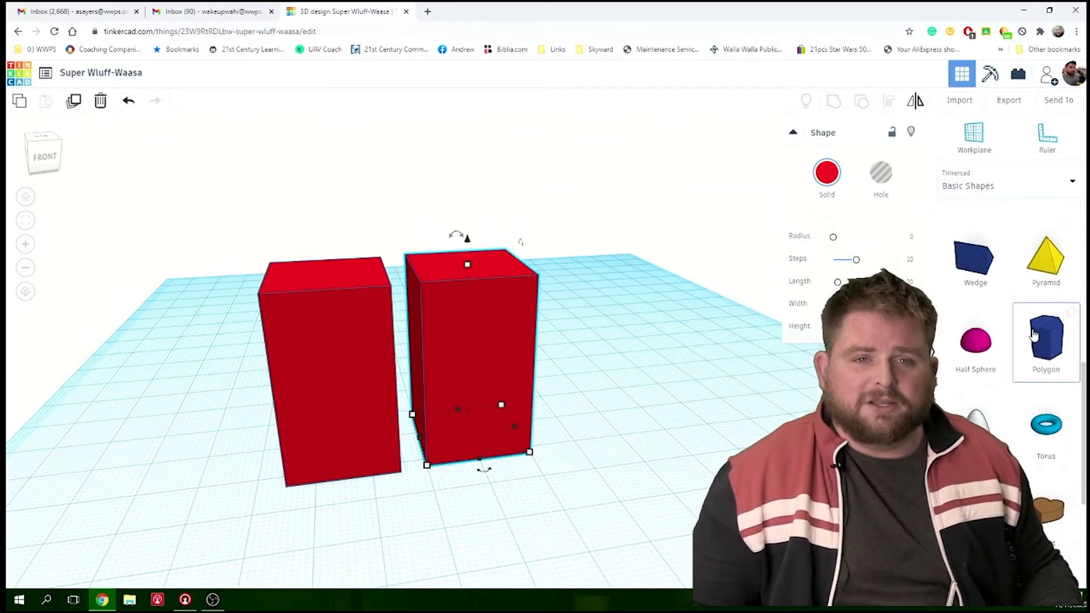
{"action": "left_click_drag", "start_coordinate": [1025, 349], "coordinate": [413, 452]}
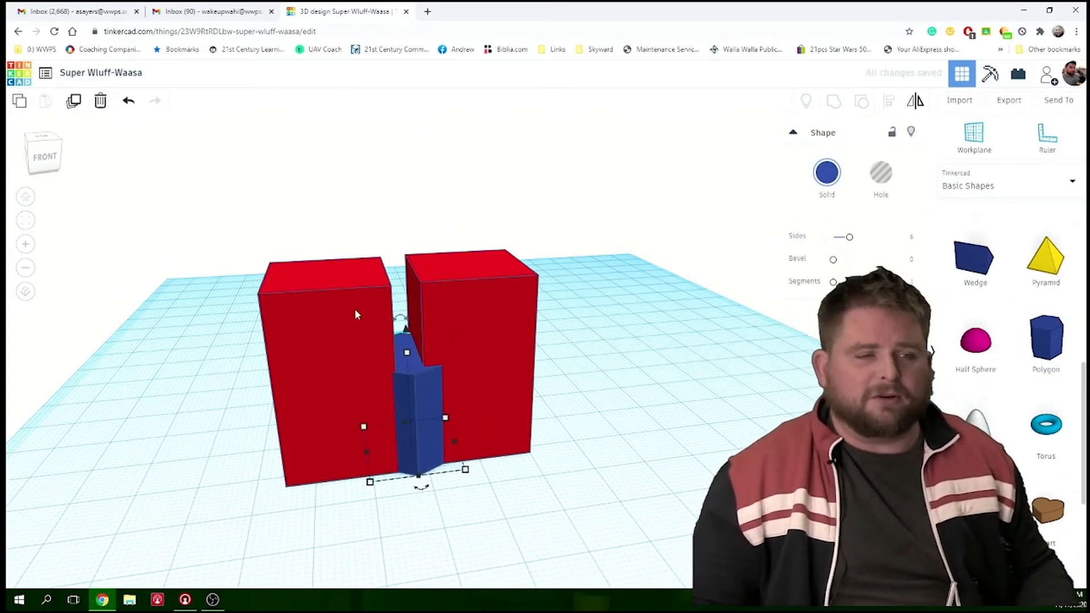
- Raise the blue polygon about 34 mm above the workplane so it sits on top of the two boxes
{"action": "scroll", "coordinate": [419, 361], "scroll_direction": "up", "scroll_amount": 4}
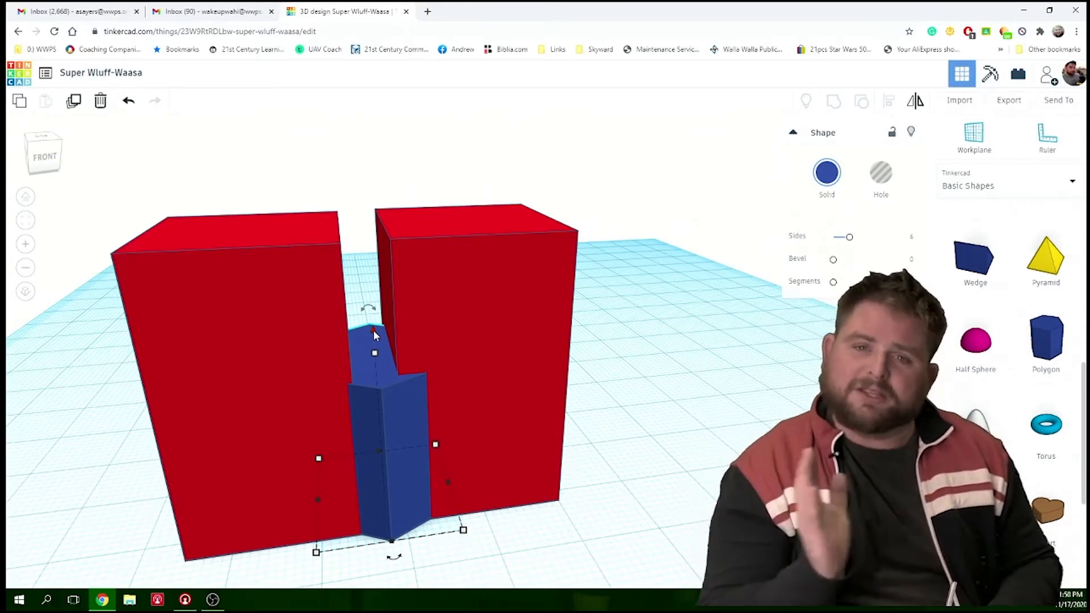
{"action": "left_click_drag", "start_coordinate": [373, 330], "coordinate": [367, 6]}
{"action": "scroll", "coordinate": [458, 299], "scroll_direction": "down", "scroll_amount": 5}
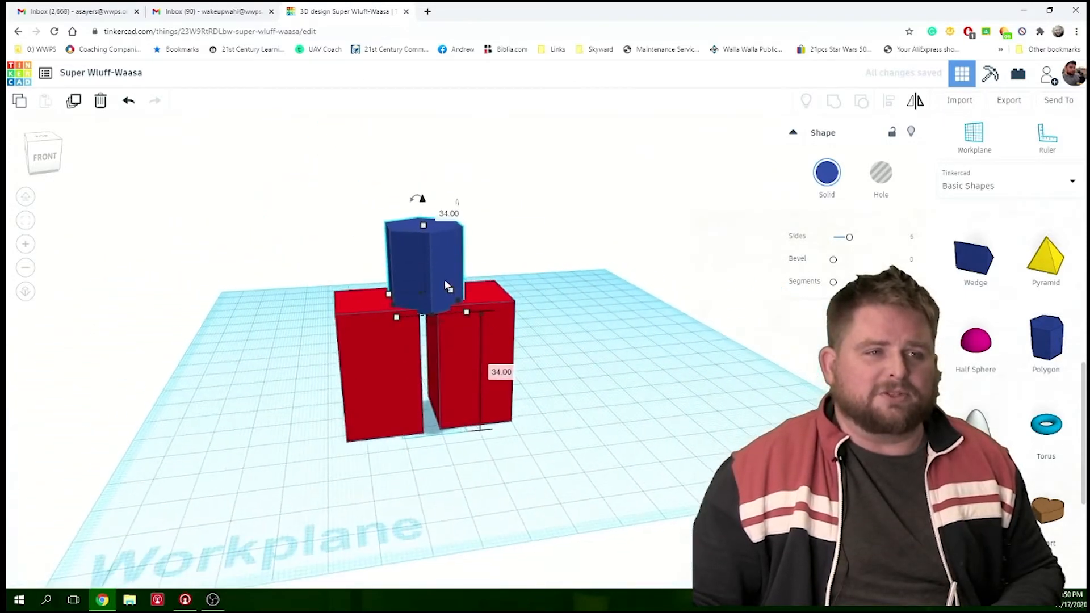
- Stretch the blue polygon from its base corners so that it spans the tops of both red boxes
{"action": "scroll", "coordinate": [447, 287], "scroll_direction": "up", "scroll_amount": 3}
{"action": "scroll", "coordinate": [426, 274], "scroll_direction": "down", "scroll_amount": 2}
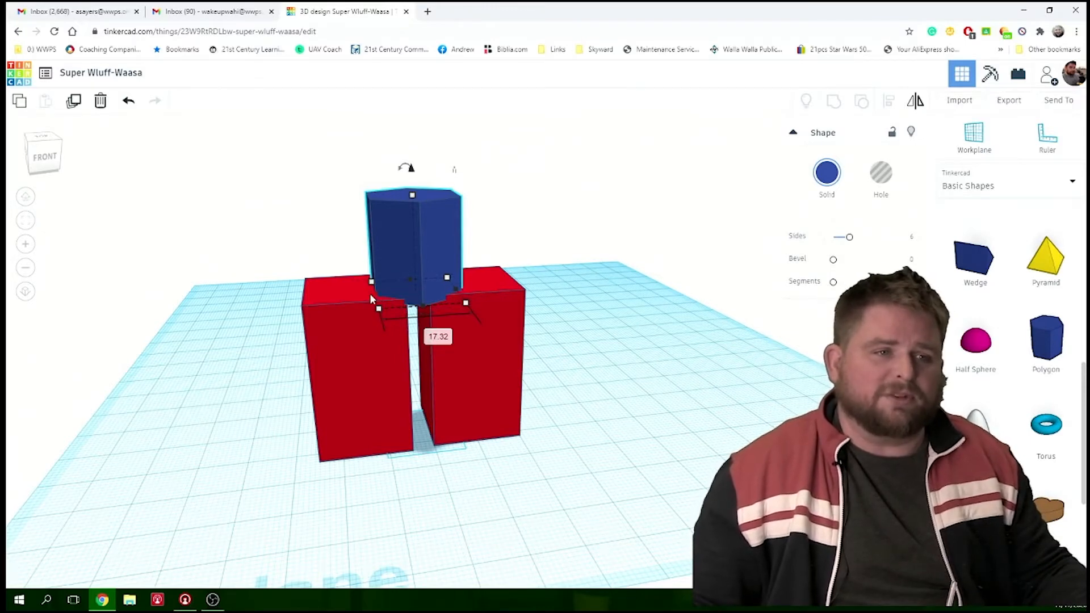
{"action": "scroll", "coordinate": [379, 304], "scroll_direction": "up", "scroll_amount": 3}
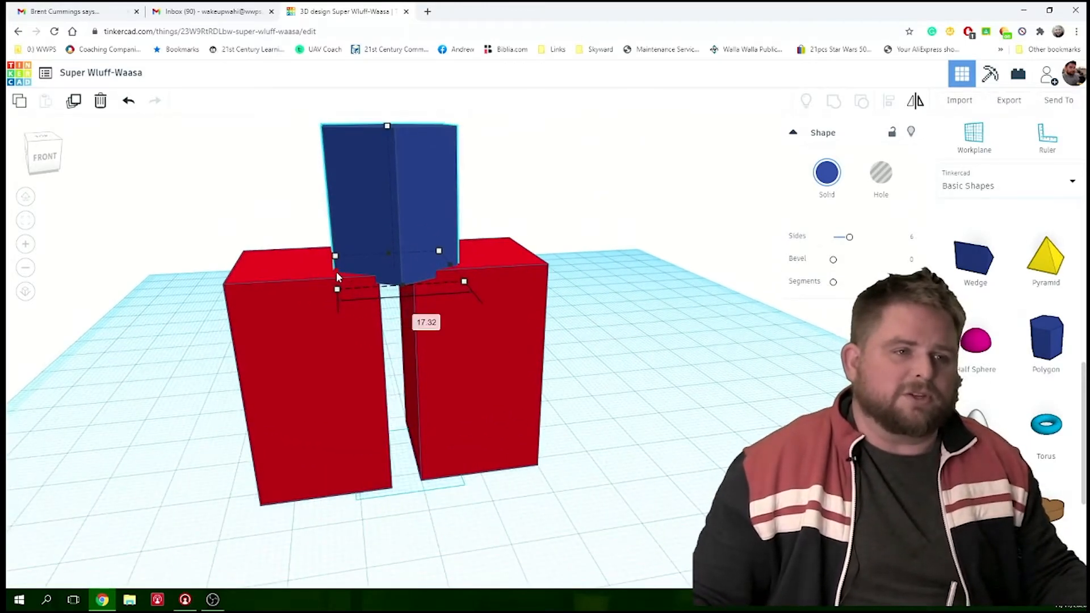
{"action": "left_click_drag", "start_coordinate": [307, 277], "coordinate": [243, 272]}
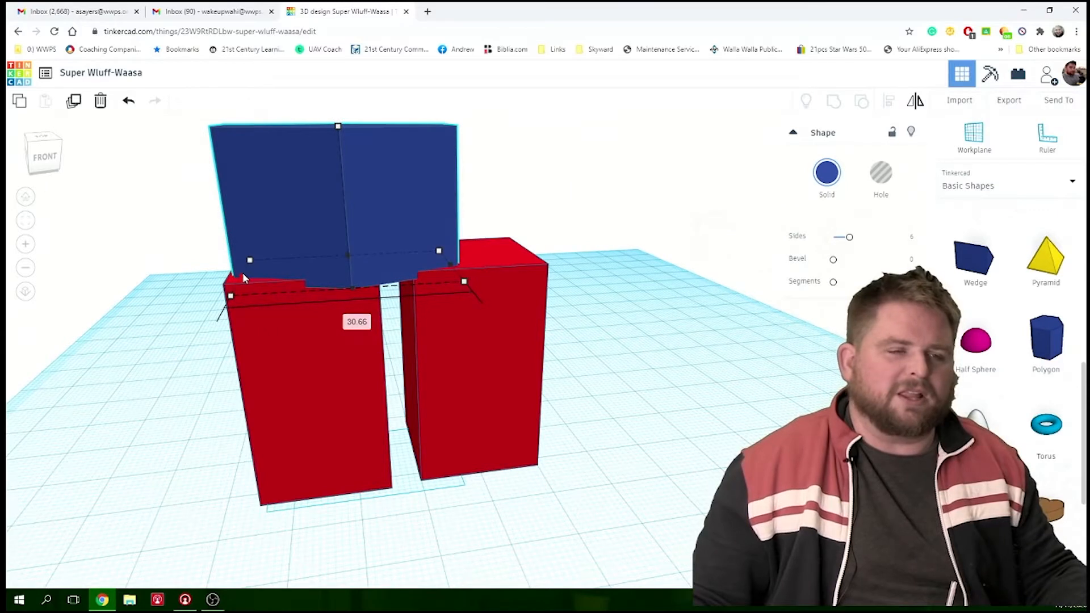
{"action": "left_click_drag", "start_coordinate": [451, 265], "coordinate": [531, 266]}
{"action": "right_click_drag", "start_coordinate": [550, 276], "coordinate": [438, 297]}
{"action": "scroll", "coordinate": [486, 310], "scroll_direction": "down", "scroll_amount": 5}
{"action": "left_click", "coordinate": [438, 296]}
- Set the blue polygon's height to 30 mm and deselect it
{"action": "mouse_move", "coordinate": [396, 266]}
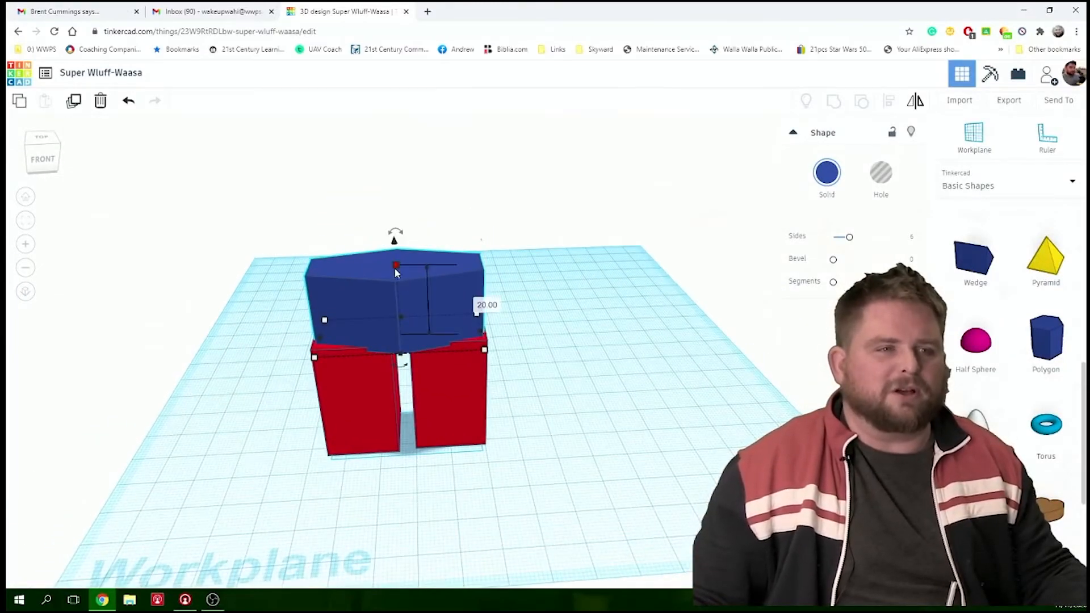
{"action": "left_click", "coordinate": [479, 301]}
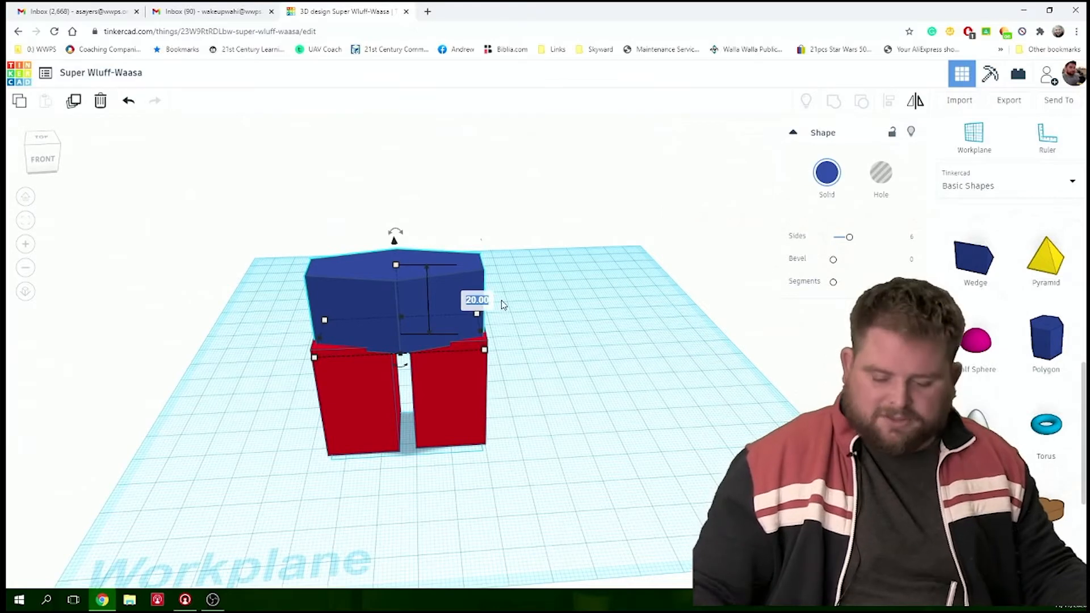
{"action": "type", "text": "30"}
{"action": "key", "text": "Return"}
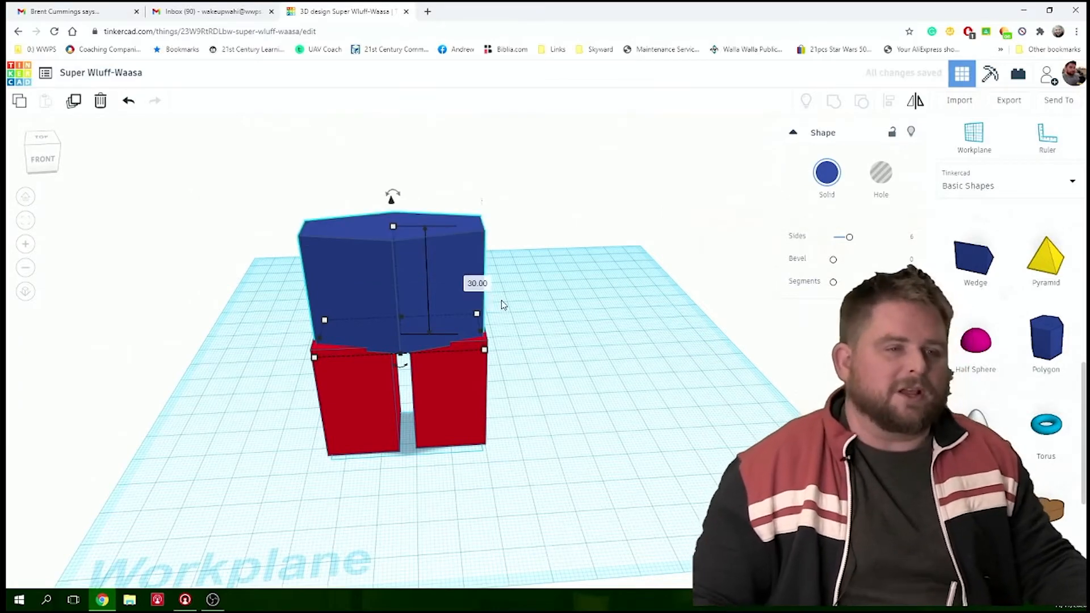
{"action": "left_click", "coordinate": [562, 330]}
{"action": "right_click_drag", "start_coordinate": [563, 334], "coordinate": [540, 340]}
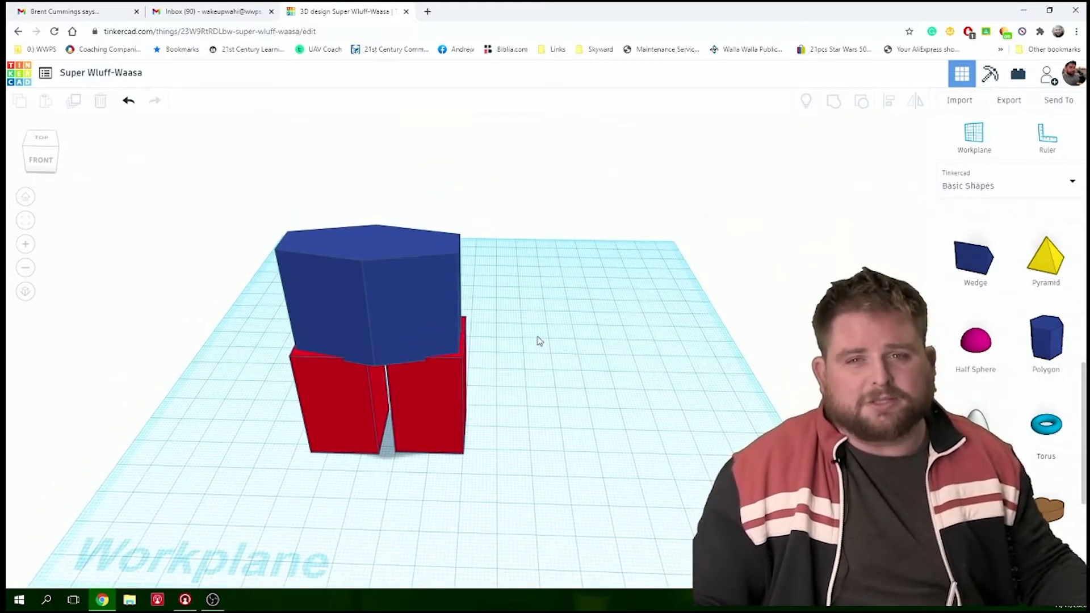
{"action": "right_click_drag", "start_coordinate": [540, 341], "coordinate": [570, 323]}
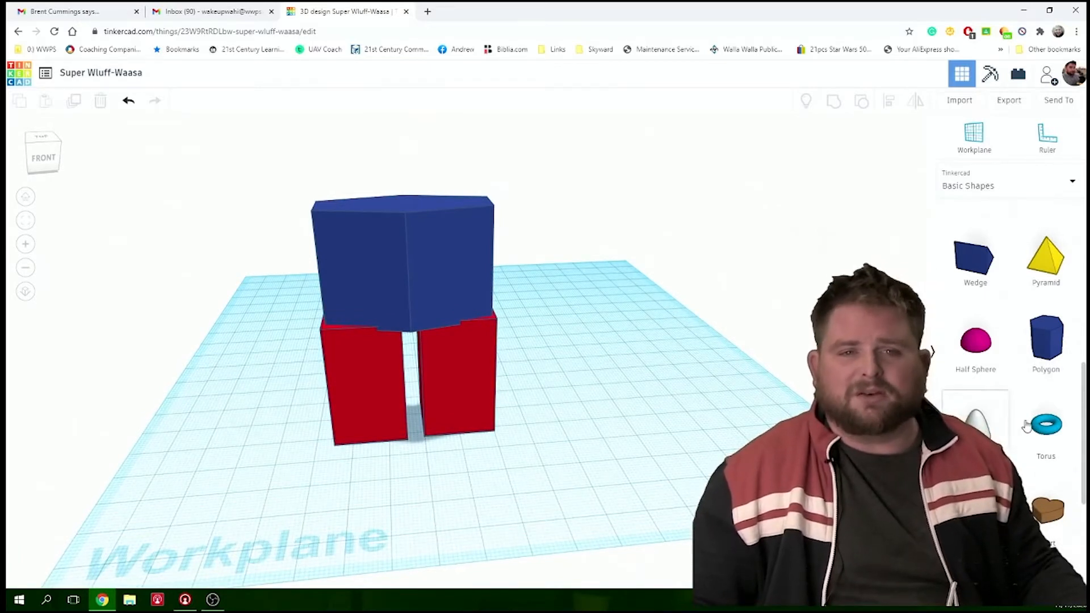
- Place a blue sphere on the workplane by the red boxes and raise it about 69 mm so it floats above the blue polygon
{"action": "scroll", "coordinate": [1017, 433], "scroll_direction": "up", "scroll_amount": 5}
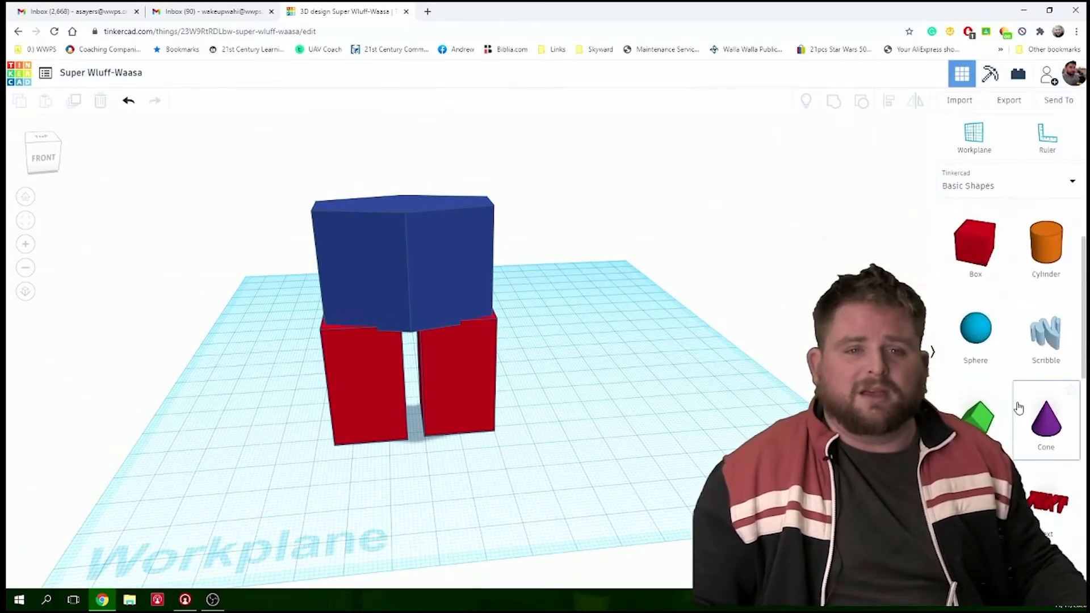
{"action": "left_click_drag", "start_coordinate": [943, 357], "coordinate": [417, 435]}
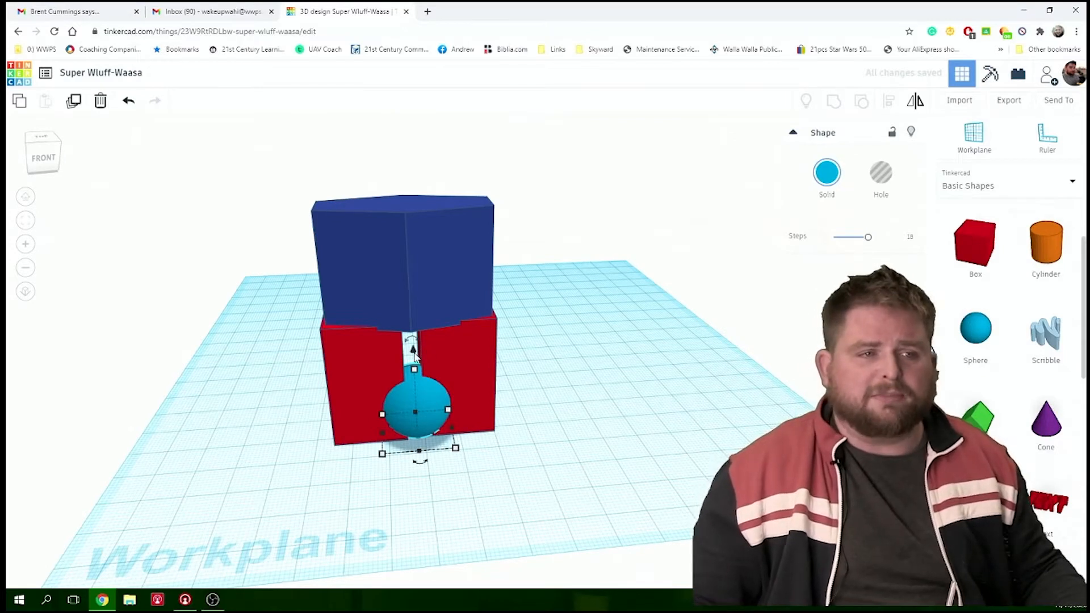
{"action": "left_click_drag", "start_coordinate": [414, 352], "coordinate": [441, 73]}
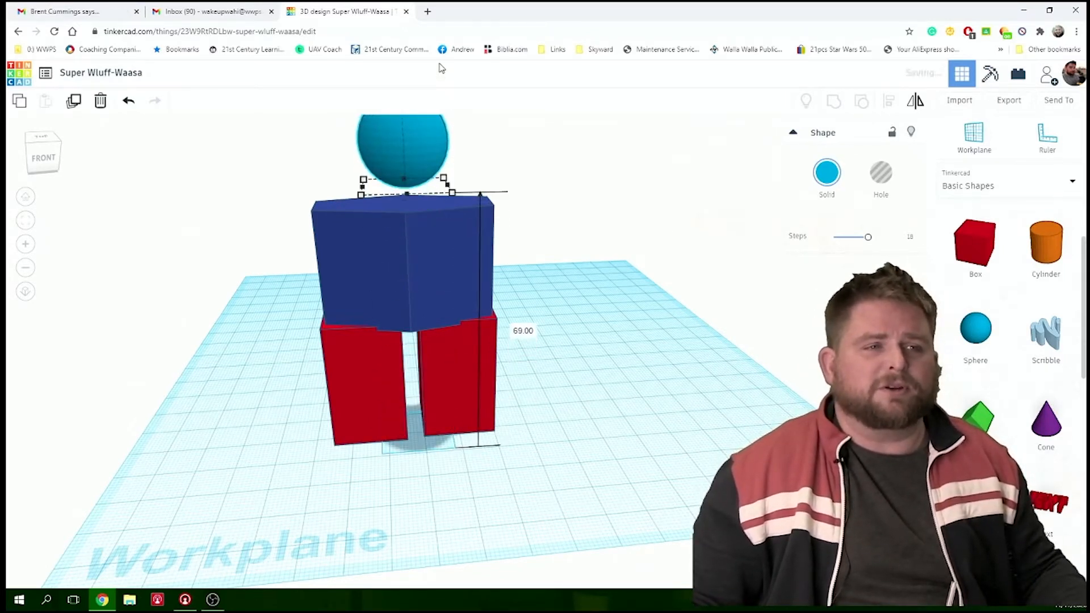
{"action": "left_click", "coordinate": [516, 278]}
{"action": "right_click_drag", "start_coordinate": [577, 289], "coordinate": [500, 244]}
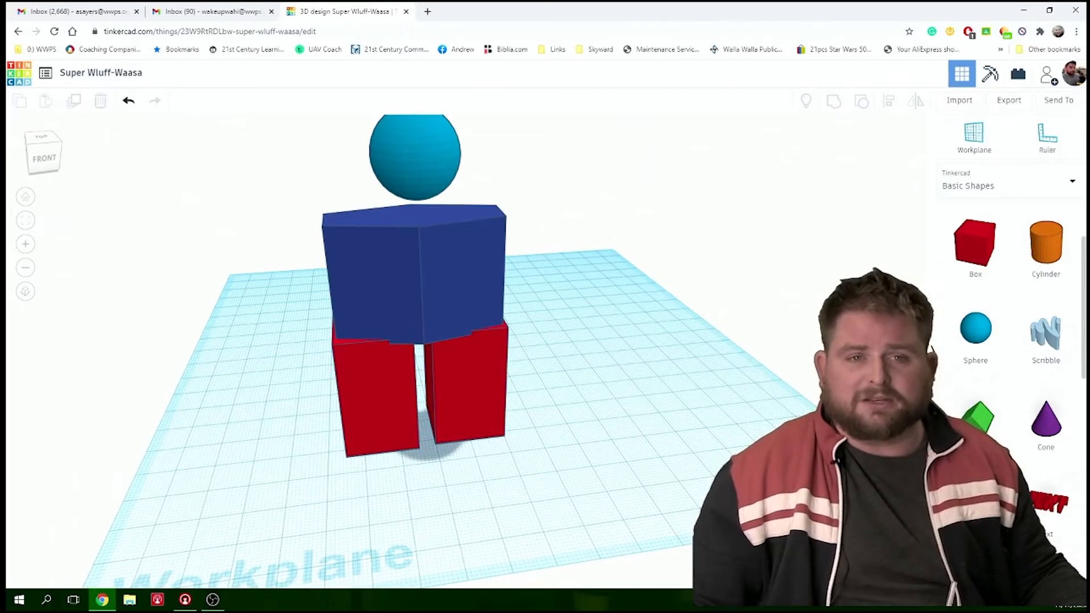
- Add a red box as a neck between the blue polygon and the sphere, 10 mm high and about 9 mm wide
{"action": "left_click", "coordinate": [975, 245]}
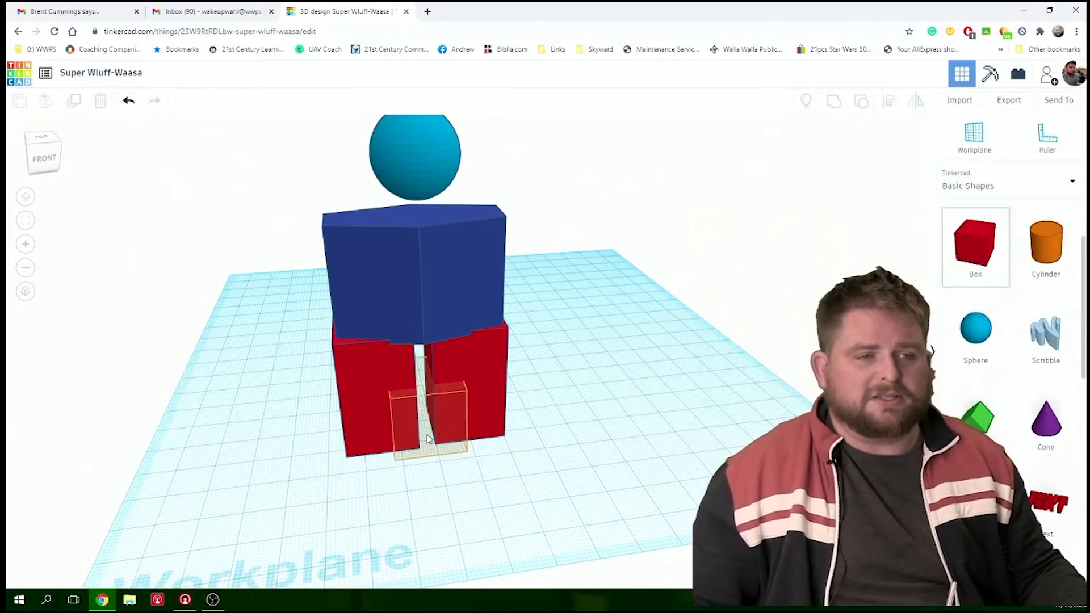
{"action": "left_click", "coordinate": [428, 439]}
{"action": "left_click_drag", "start_coordinate": [424, 358], "coordinate": [424, 114]}
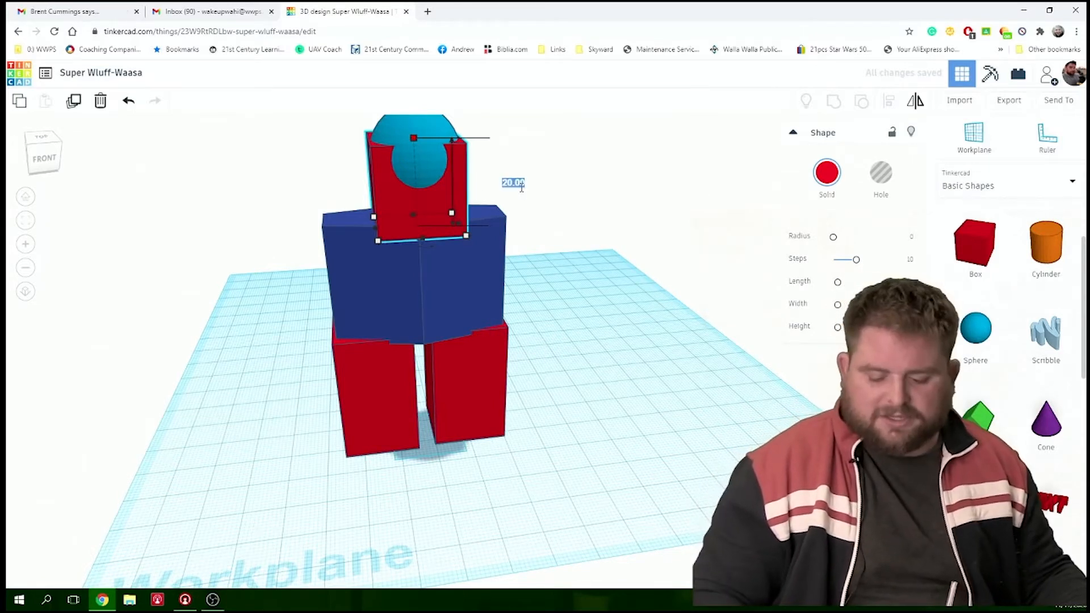
{"action": "type", "text": "10"}
{"action": "key", "text": "Return"}
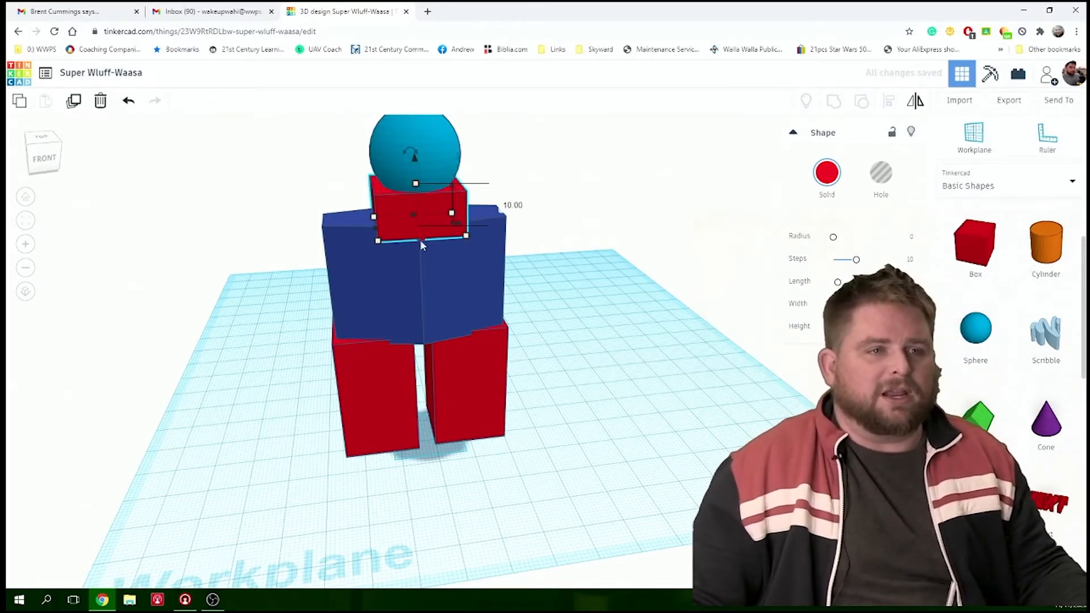
{"action": "left_click_drag", "start_coordinate": [377, 230], "coordinate": [395, 231]}
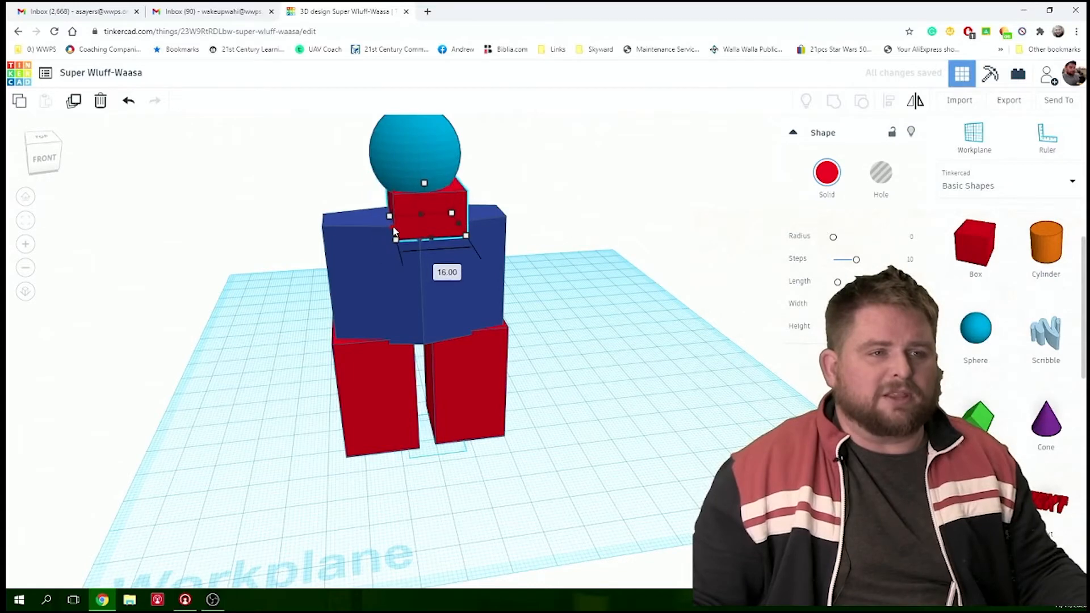
{"action": "left_click_drag", "start_coordinate": [460, 225], "coordinate": [432, 227]}
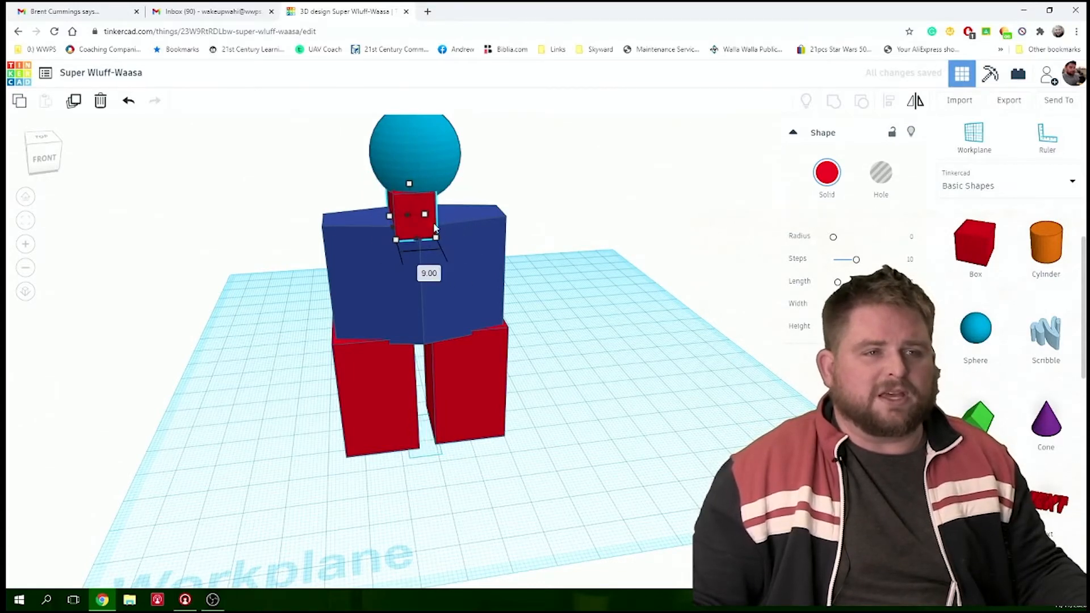
- Examine the stacked figure from several angles and distances to check the neck's fit between the sphere and the polygon
{"action": "right_click_drag", "start_coordinate": [431, 230], "coordinate": [614, 269]}
{"action": "left_click_drag", "start_coordinate": [608, 271], "coordinate": [654, 276]}
{"action": "right_click_drag", "start_coordinate": [639, 267], "coordinate": [483, 241]}
{"action": "scroll", "coordinate": [491, 274], "scroll_direction": "down", "scroll_amount": 2}
{"action": "scroll", "coordinate": [482, 246], "scroll_direction": "up", "scroll_amount": 6}
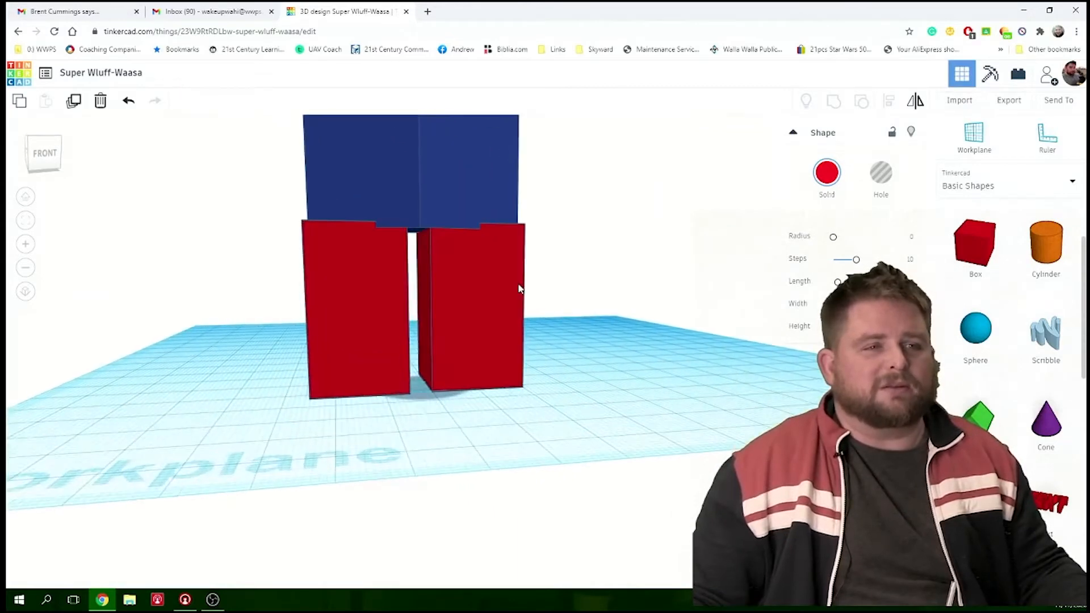
{"action": "scroll", "coordinate": [518, 289], "scroll_direction": "down", "scroll_amount": 5}
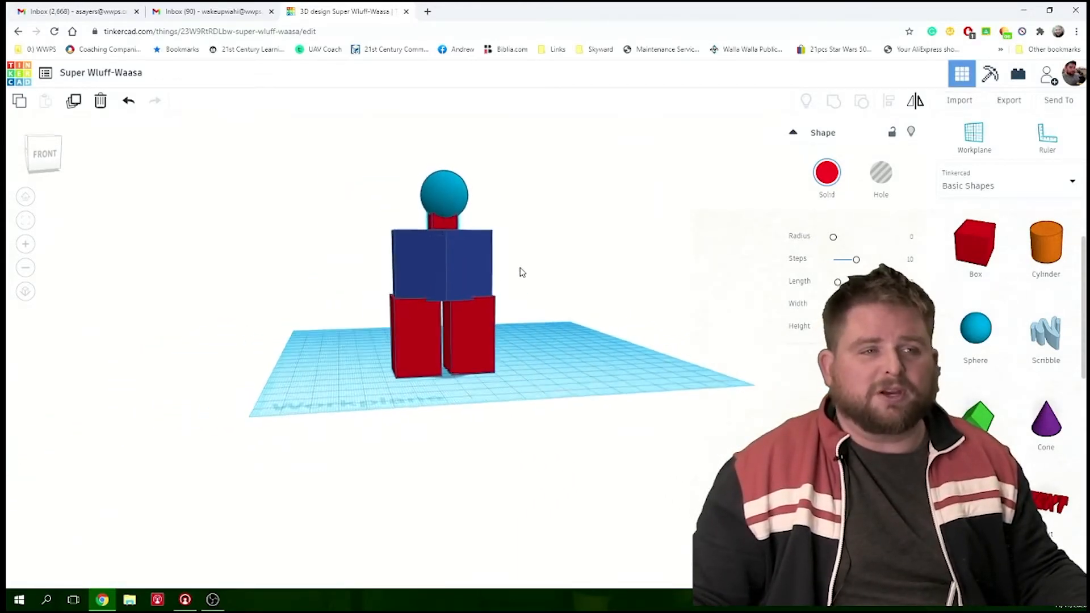
{"action": "right_click_drag", "start_coordinate": [520, 264], "coordinate": [520, 271]}
{"action": "scroll", "coordinate": [520, 271], "scroll_direction": "up", "scroll_amount": 4}
{"action": "scroll", "coordinate": [520, 270], "scroll_direction": "down", "scroll_amount": 2}
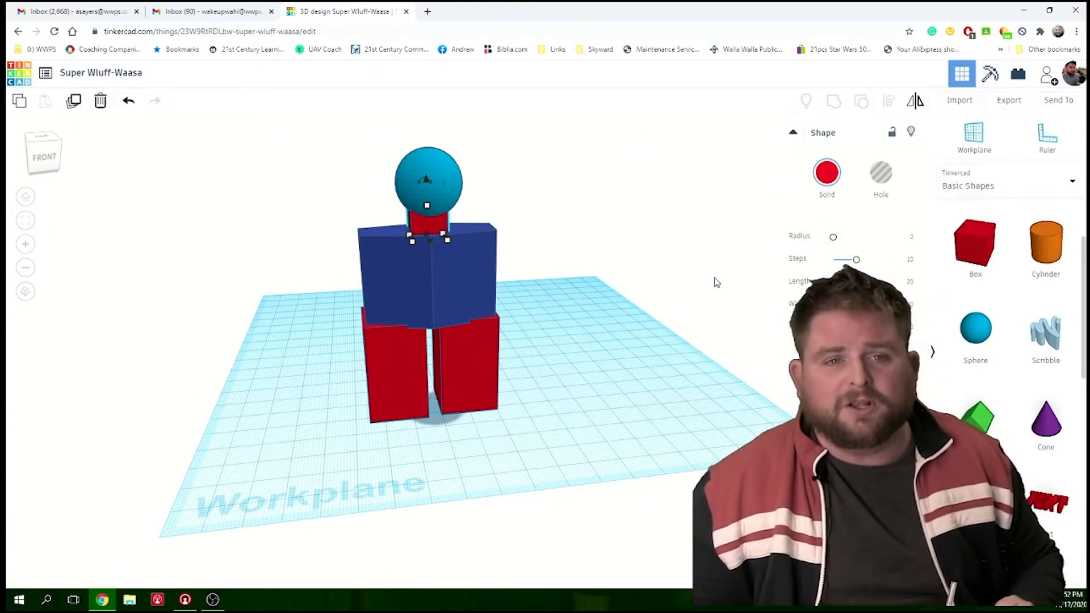
- Place a purple cone beside the red boxes and rotate it onto its side with its tip pointing toward them
{"action": "scroll", "coordinate": [1048, 357], "scroll_direction": "down", "scroll_amount": 2}
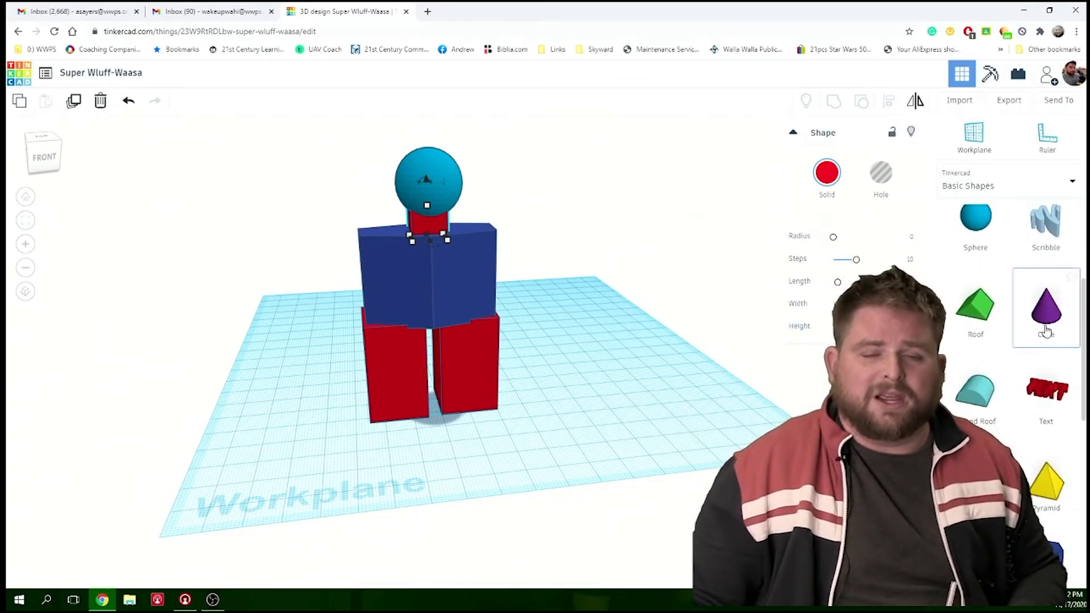
{"action": "left_click_drag", "start_coordinate": [1046, 332], "coordinate": [546, 395]}
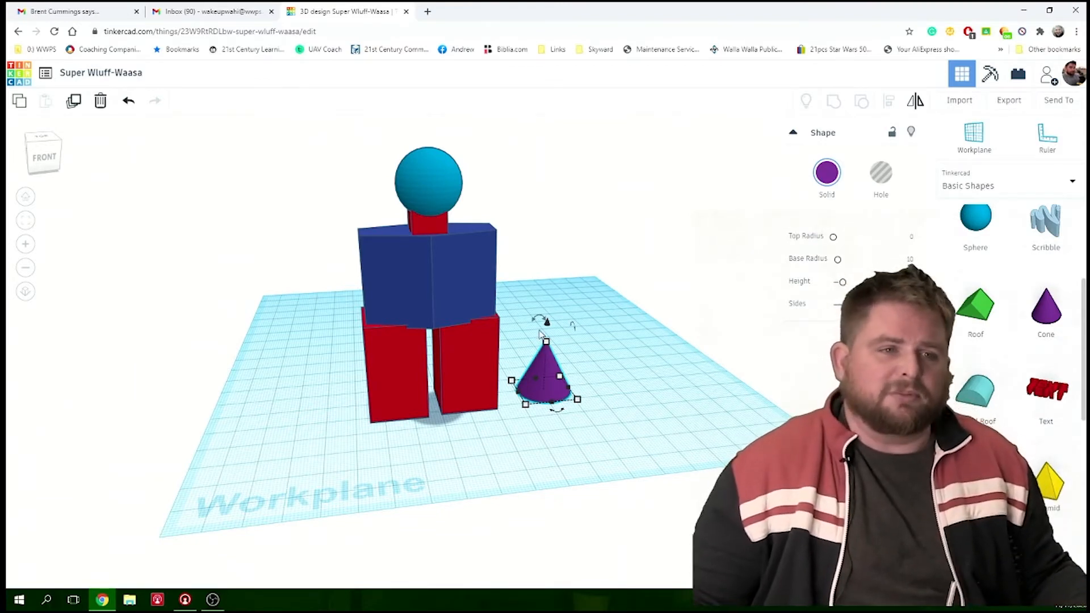
{"action": "scroll", "coordinate": [573, 356], "scroll_direction": "up", "scroll_amount": 5}
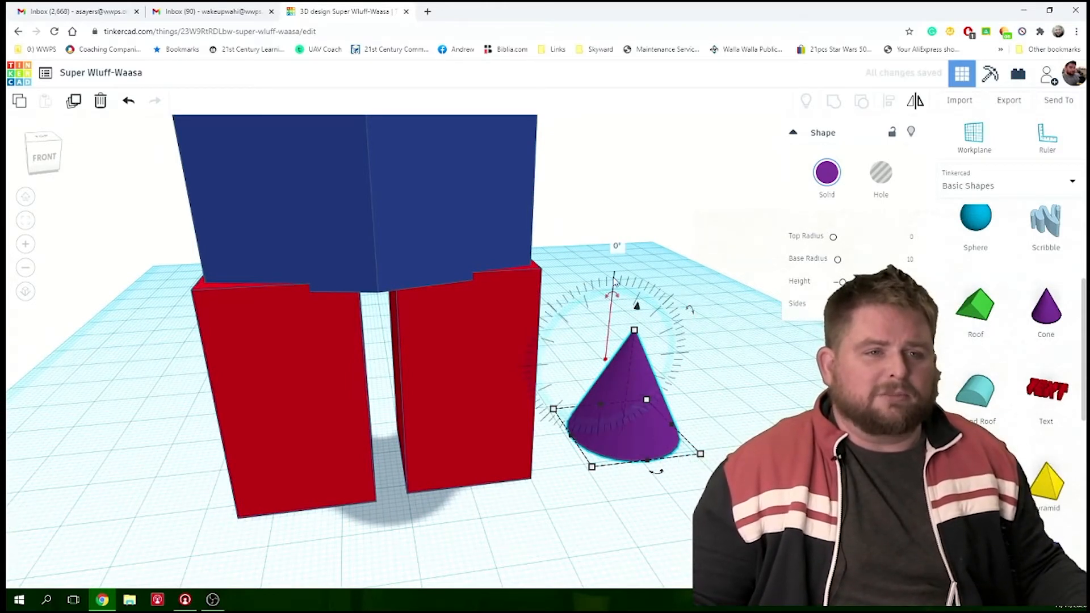
{"action": "left_click", "coordinate": [615, 260]}
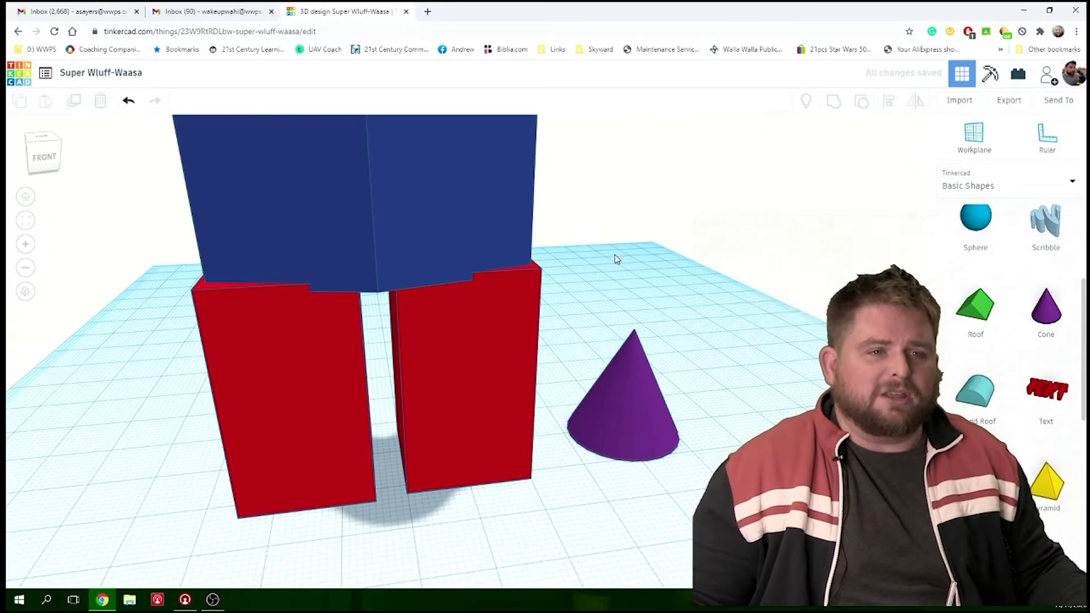
{"action": "left_click", "coordinate": [634, 385]}
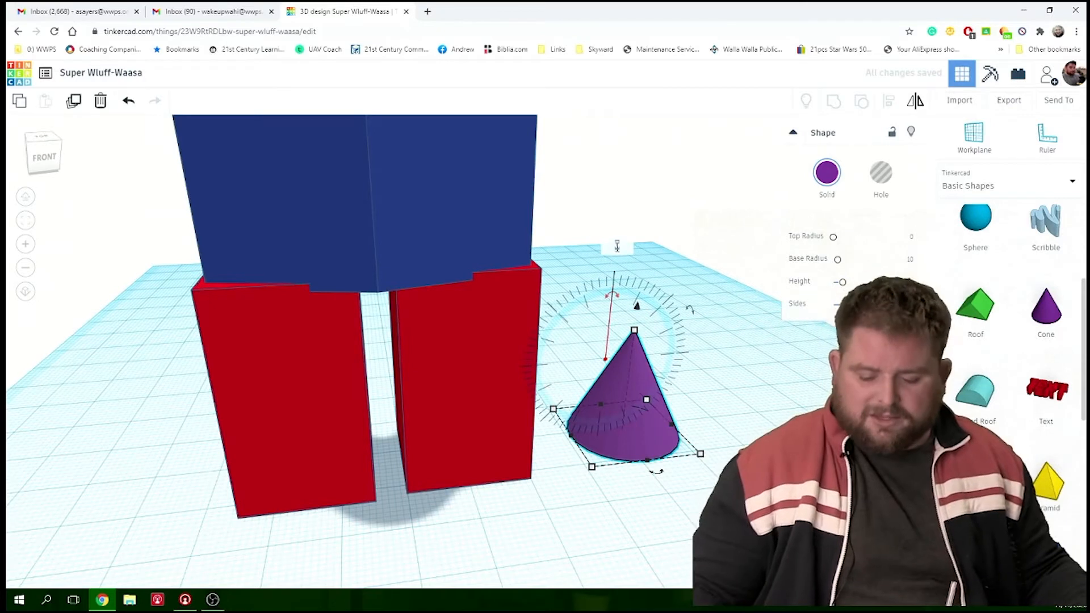
{"action": "key", "text": "Return"}
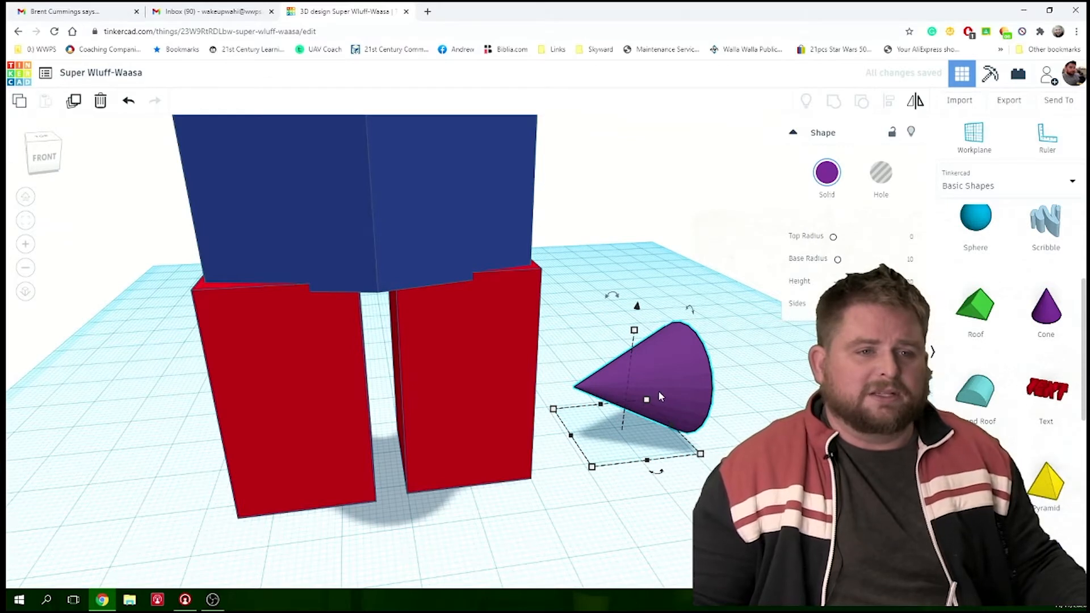
- Move the cone to the other side of the figure and raise it against the blue polygon's side as an arm
{"action": "left_click_drag", "start_coordinate": [604, 391], "coordinate": [112, 474]}
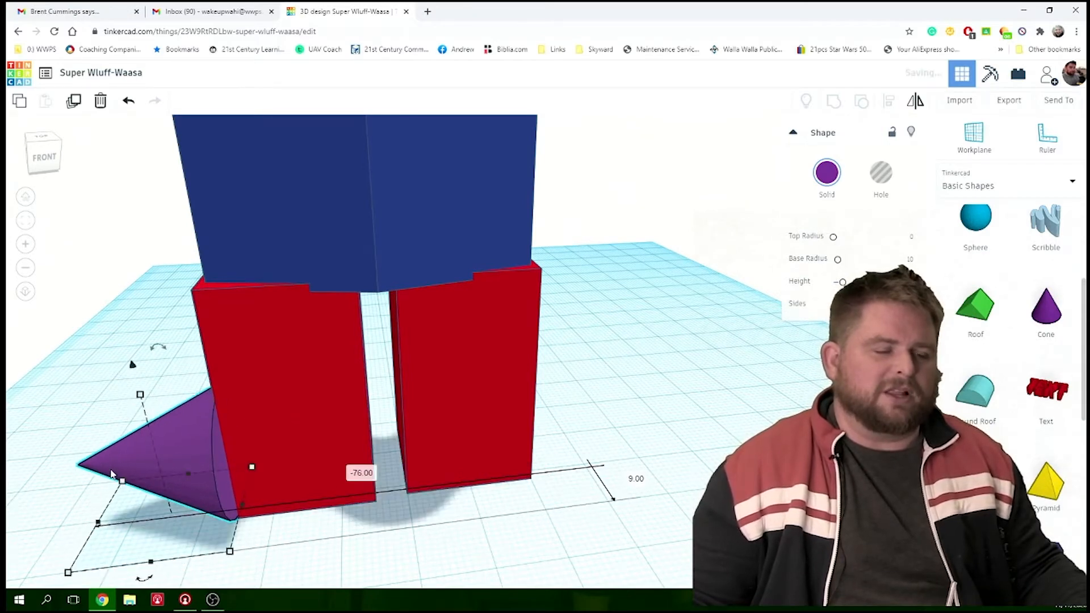
{"action": "scroll", "coordinate": [297, 484], "scroll_direction": "down", "scroll_amount": 5}
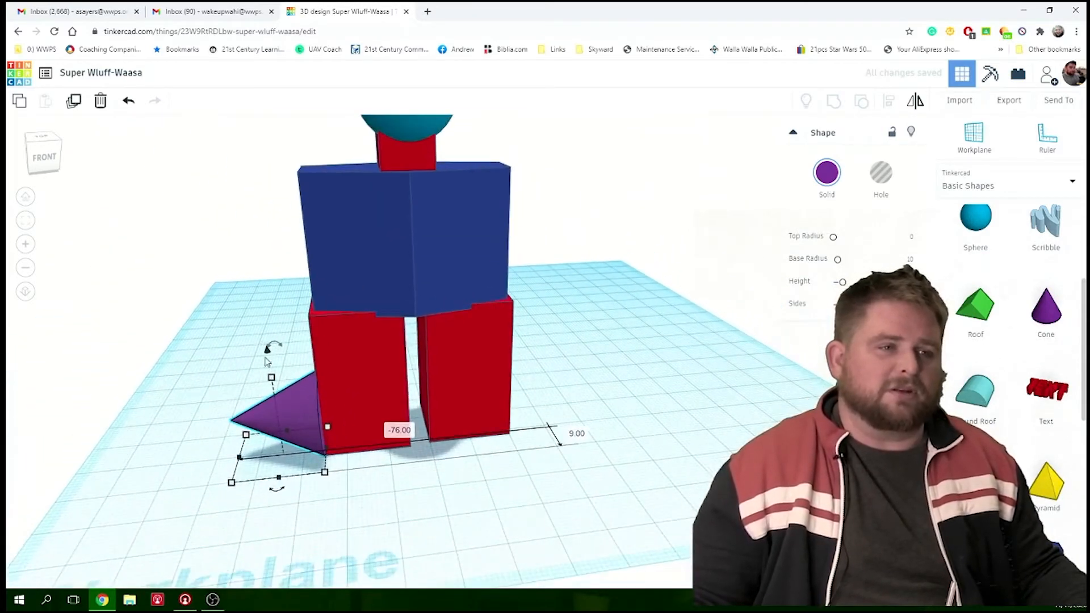
{"action": "left_click_drag", "start_coordinate": [268, 355], "coordinate": [253, 142]}
{"action": "right_click_drag", "start_coordinate": [253, 142], "coordinate": [287, 223]}
{"action": "left_click_drag", "start_coordinate": [307, 344], "coordinate": [325, 314]}
{"action": "mouse_move", "coordinate": [388, 338]}
{"action": "right_mouse_down"}
{"action": "mouse_move", "coordinate": [414, 286]}
{"action": "mouse_move", "coordinate": [334, 327]}
{"action": "mouse_move", "coordinate": [350, 367]}
{"action": "mouse_move", "coordinate": [382, 319]}
{"action": "mouse_move", "coordinate": [377, 326]}
{"action": "right_mouse_up"}
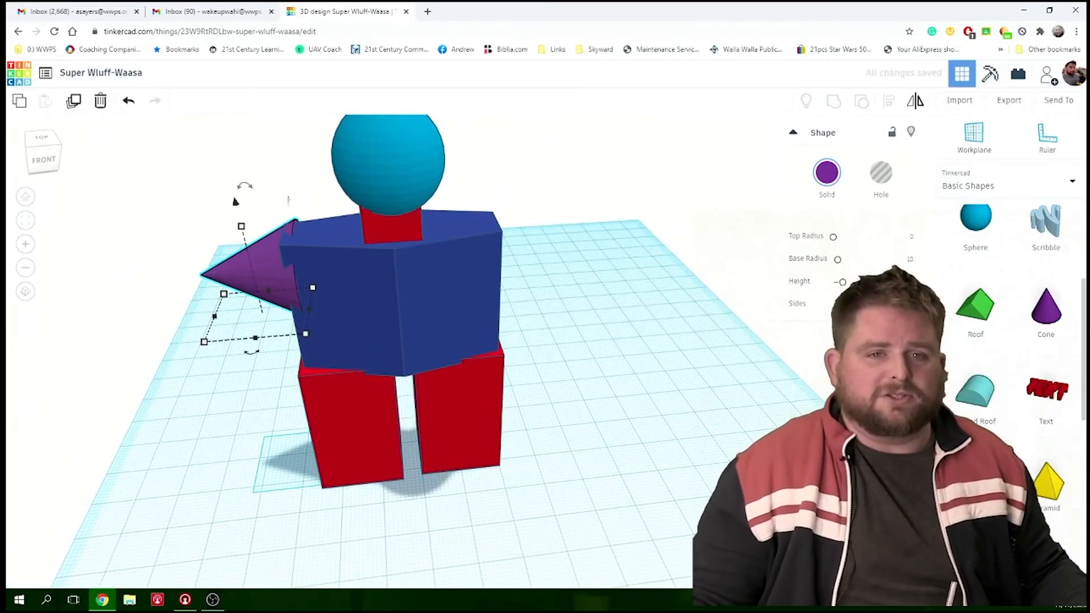
- Place a second purple cone on the free side of the figure and rotate it -90° so its tip points outward
{"action": "left_click", "coordinate": [1046, 310]}
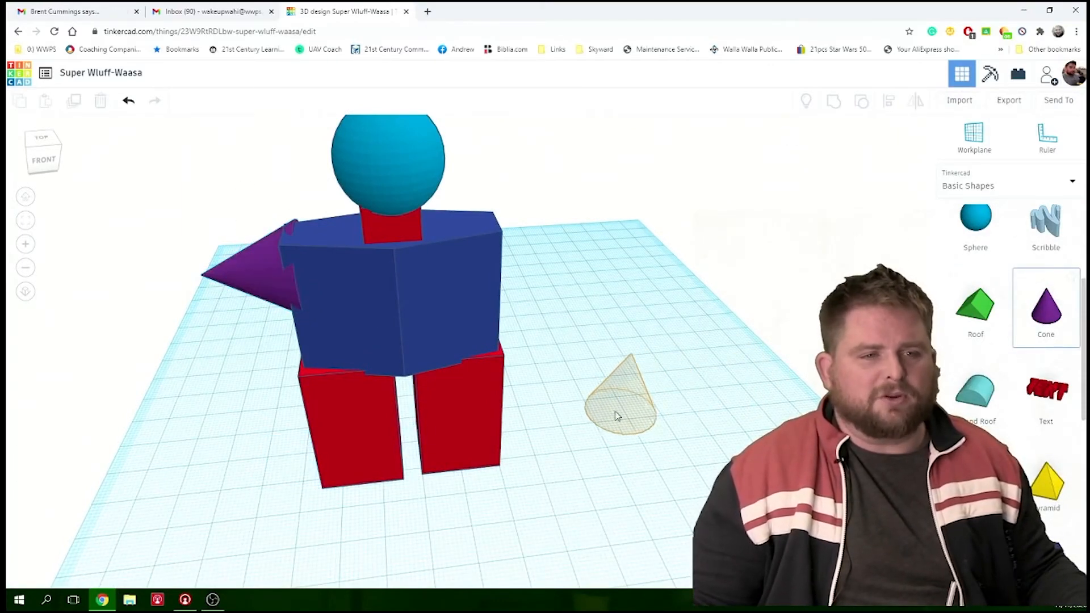
{"action": "left_click", "coordinate": [557, 444]}
{"action": "scroll", "coordinate": [591, 397], "scroll_direction": "up", "scroll_amount": 4}
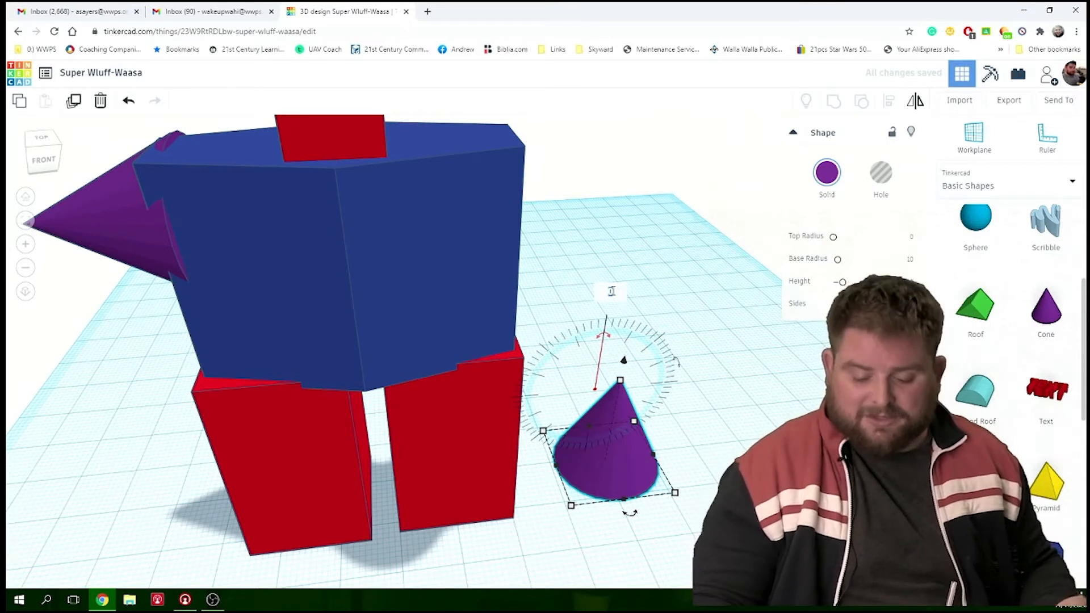
{"action": "key", "text": "Return"}
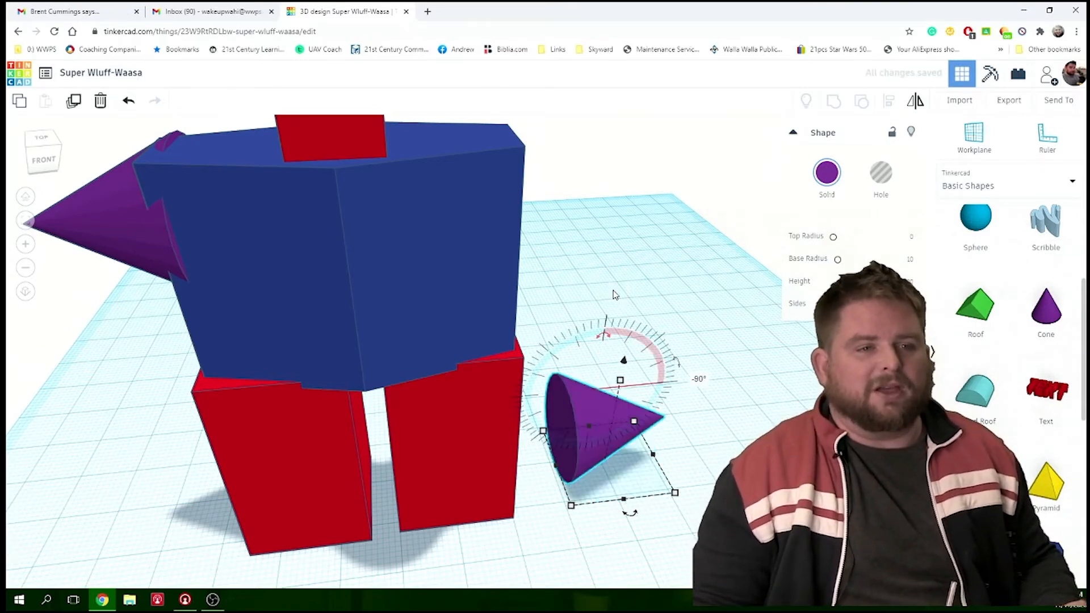
- Raise the second cone against the blue polygon's free side, level with the first arm, and check its fit
{"action": "left_click_drag", "start_coordinate": [624, 362], "coordinate": [626, 149]}
{"action": "left_click_drag", "start_coordinate": [602, 218], "coordinate": [509, 220]}
{"action": "right_click_drag", "start_coordinate": [509, 220], "coordinate": [493, 287]}
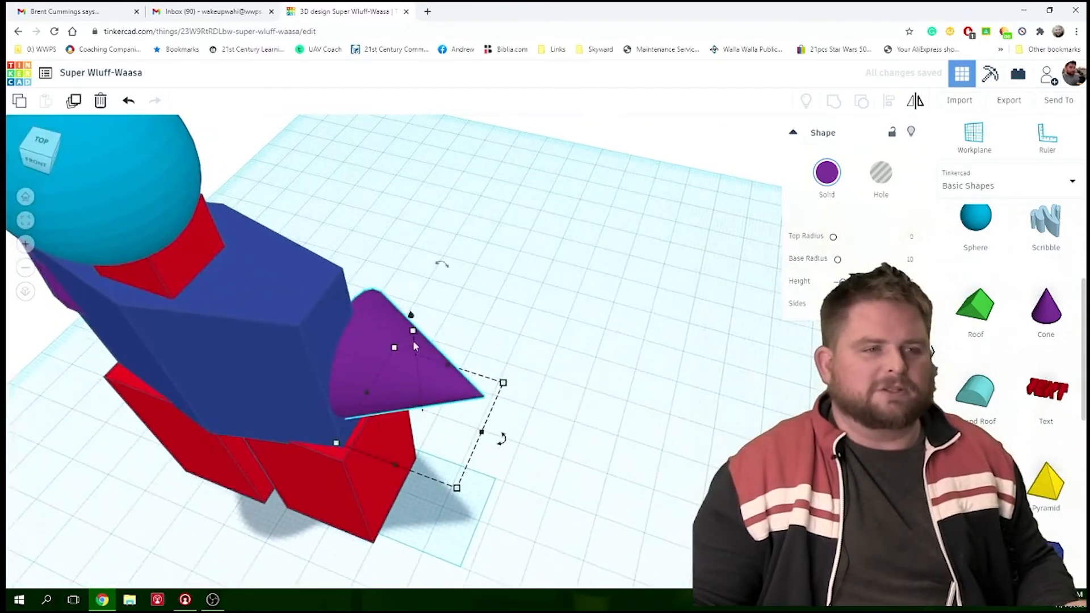
{"action": "left_click", "coordinate": [416, 318]}
{"action": "left_click", "coordinate": [404, 329]}
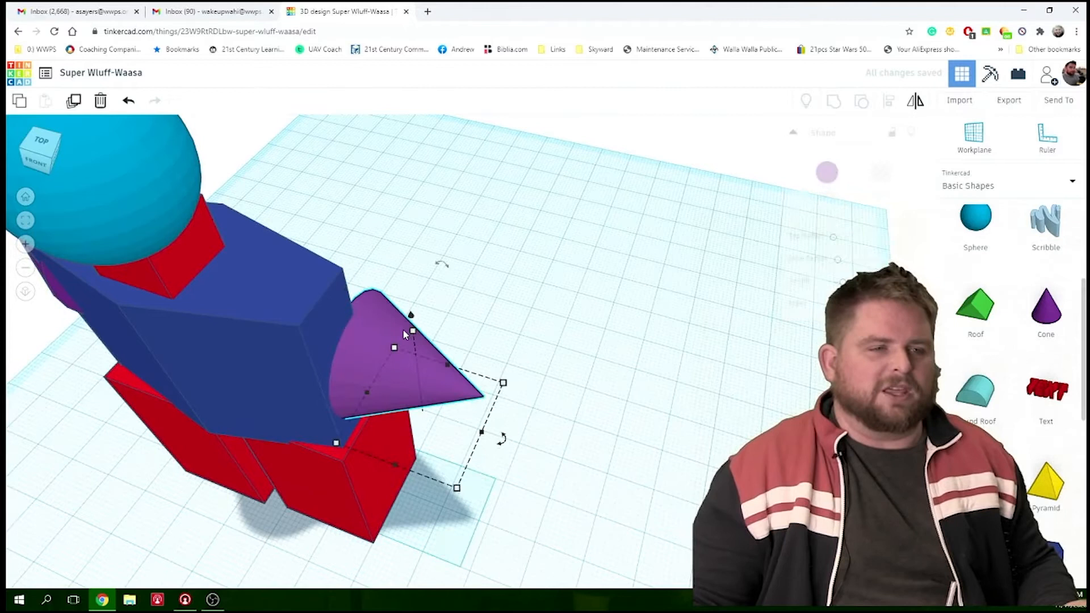
{"action": "left_click_drag", "start_coordinate": [413, 318], "coordinate": [405, 272]}
{"action": "left_click_drag", "start_coordinate": [391, 320], "coordinate": [353, 366]}
{"action": "right_click_drag", "start_coordinate": [274, 399], "coordinate": [413, 359]}
{"action": "scroll", "coordinate": [515, 363], "scroll_direction": "down", "scroll_amount": 8}
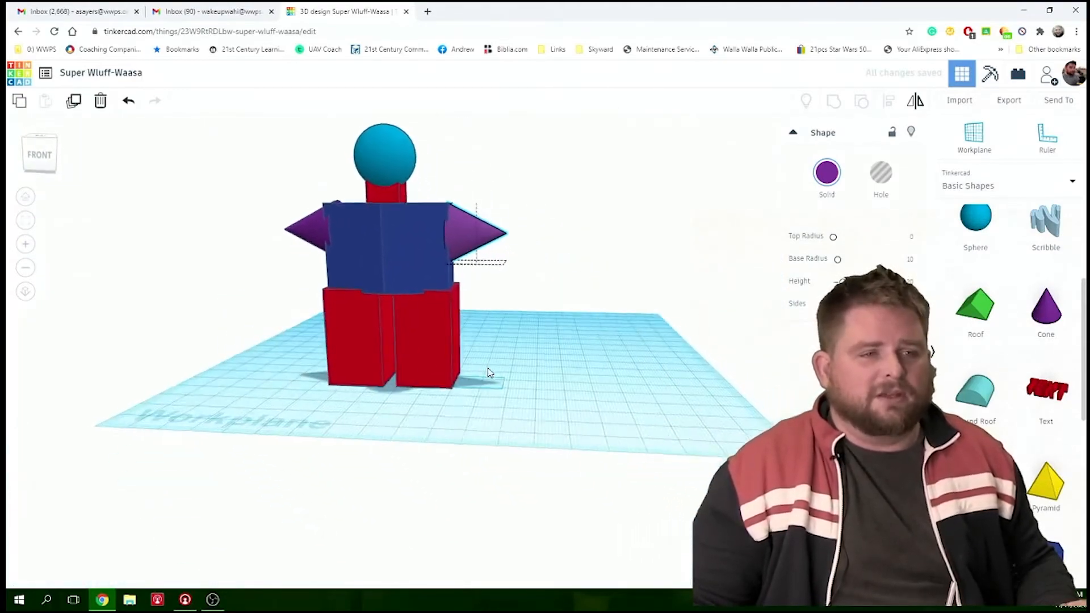
{"action": "right_click_drag", "start_coordinate": [502, 402], "coordinate": [503, 403]}
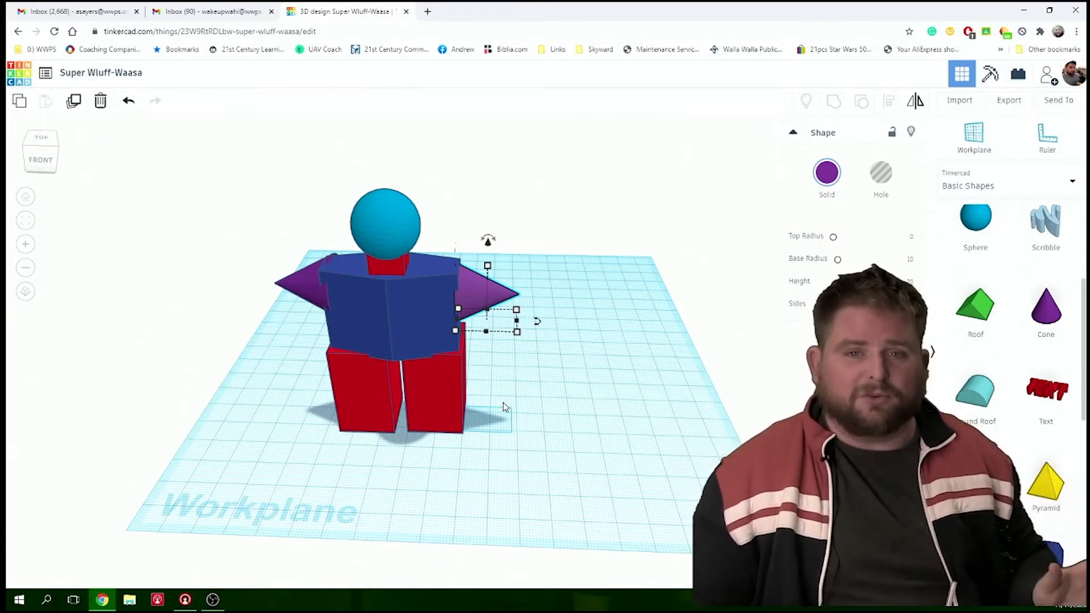
- Add a text shape on the workplane in front of the figure and change its wording to "Dude"
{"action": "scroll", "coordinate": [706, 458], "scroll_direction": "up", "scroll_amount": 3}
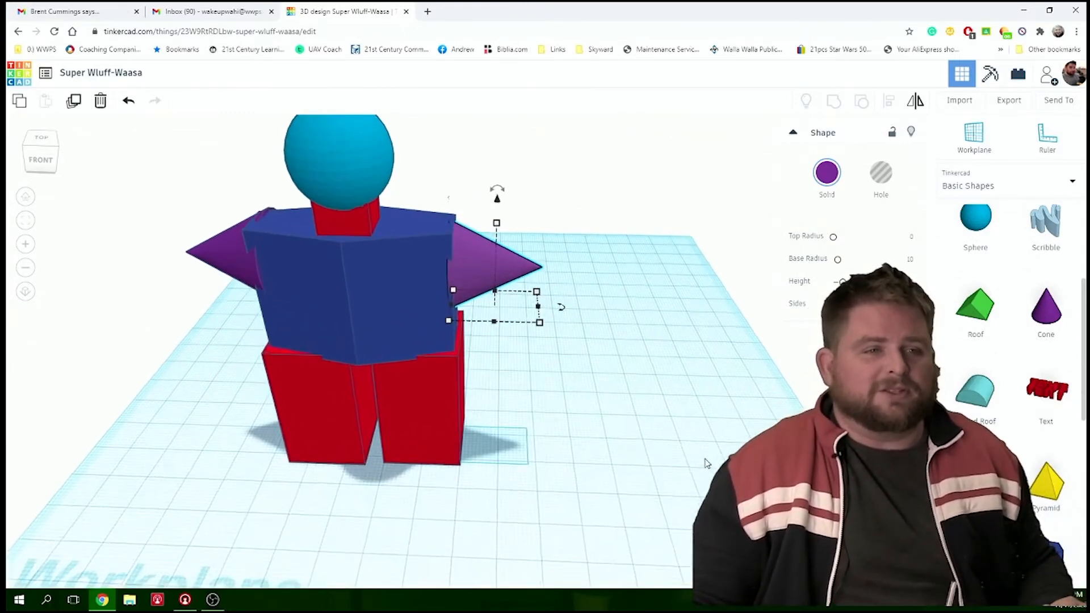
{"action": "left_click_drag", "start_coordinate": [1055, 392], "coordinate": [375, 544]}
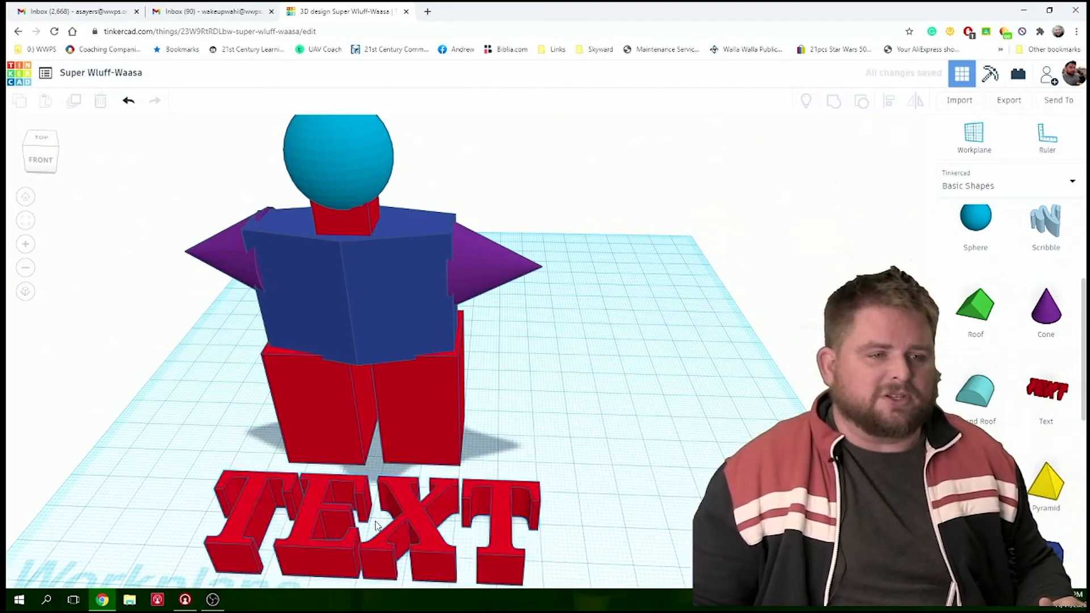
{"action": "left_click", "coordinate": [415, 530]}
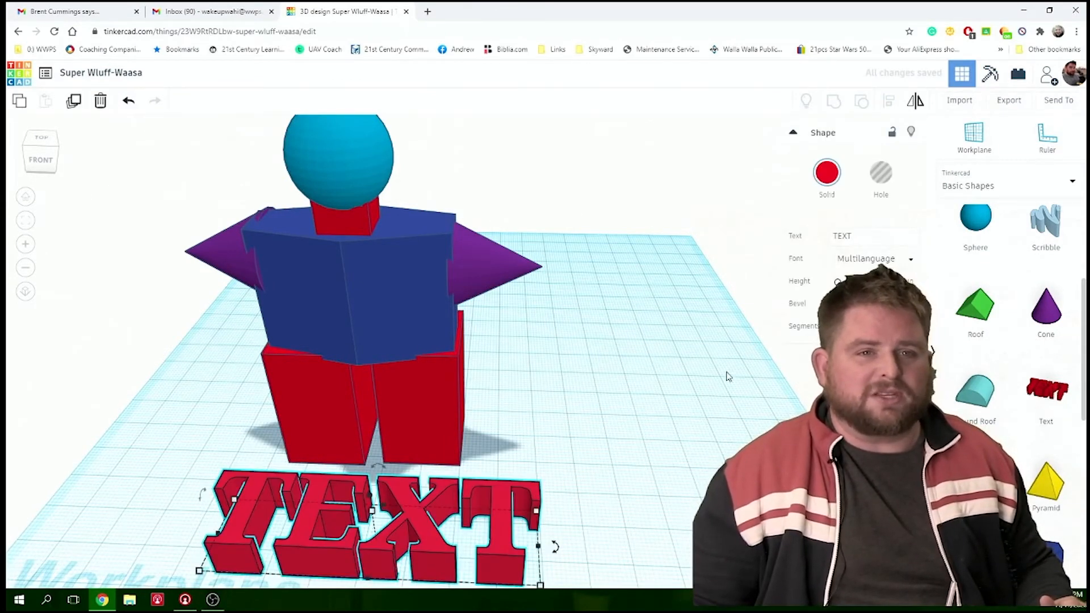
{"action": "key", "text": "ctrl+a"}
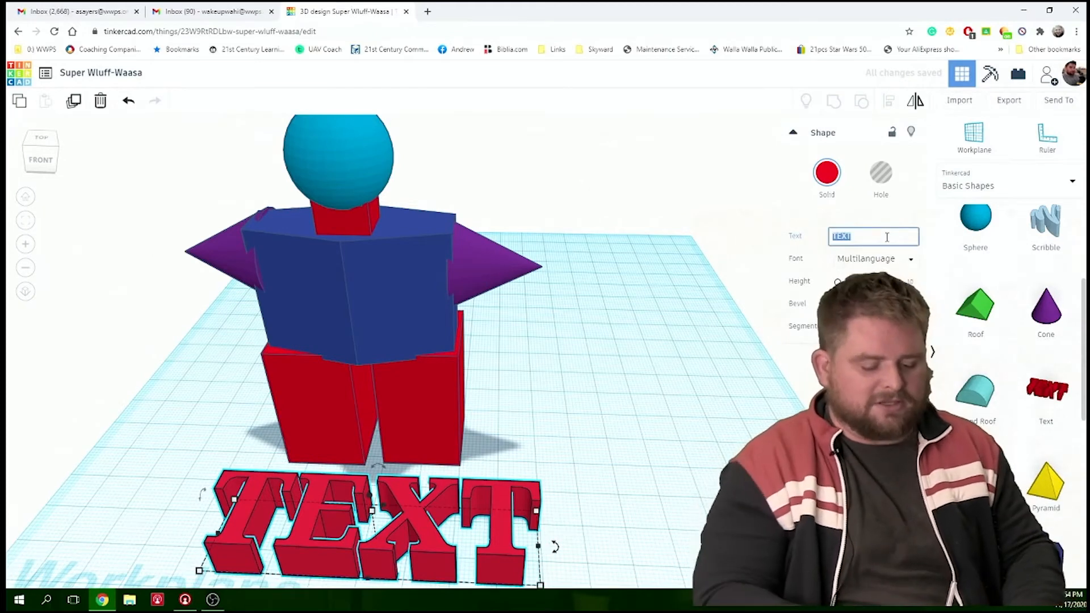
{"action": "type", "text": "Did"}
{"action": "key", "text": "BackSpace"}
{"action": "key", "text": "BackSpace"}
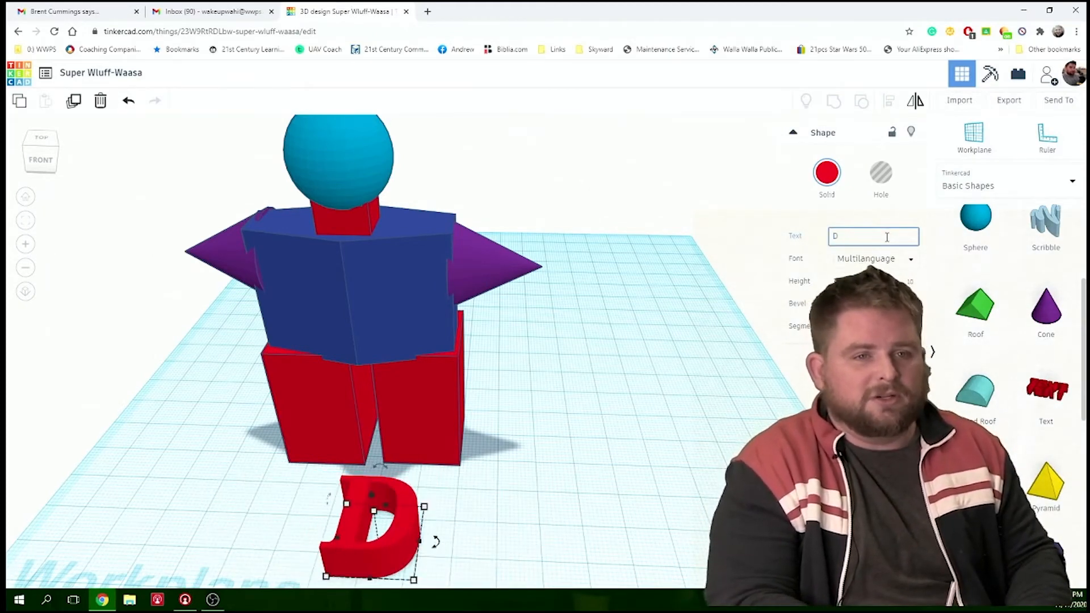
{"action": "type", "text": "ude"}
{"action": "key", "text": "Return"}
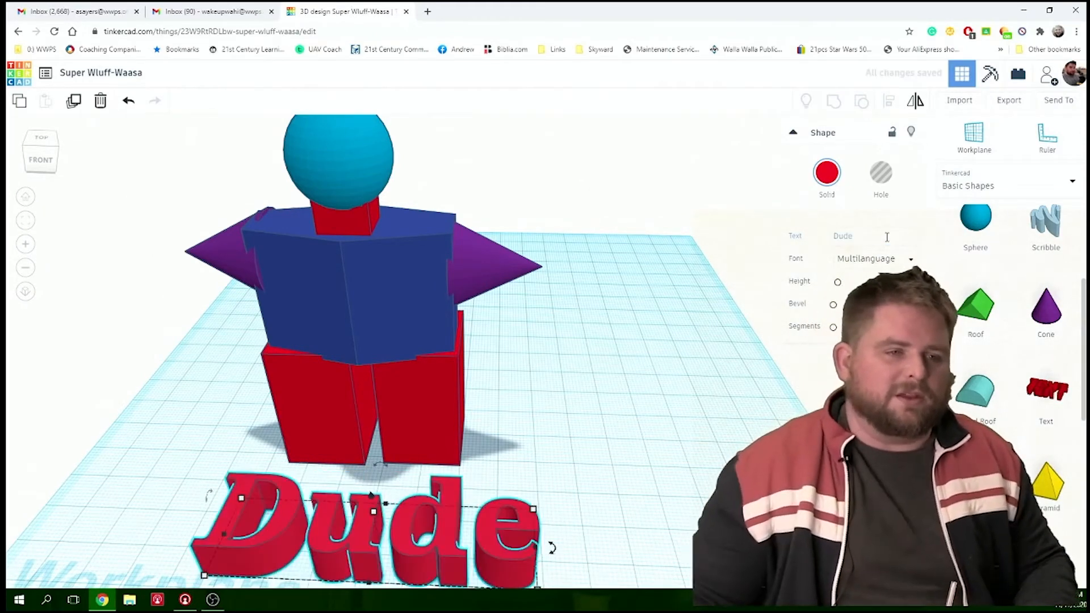
{"action": "scroll", "coordinate": [482, 420], "scroll_direction": "down", "scroll_amount": 1}
{"action": "scroll", "coordinate": [449, 466], "scroll_direction": "down", "scroll_amount": 2}
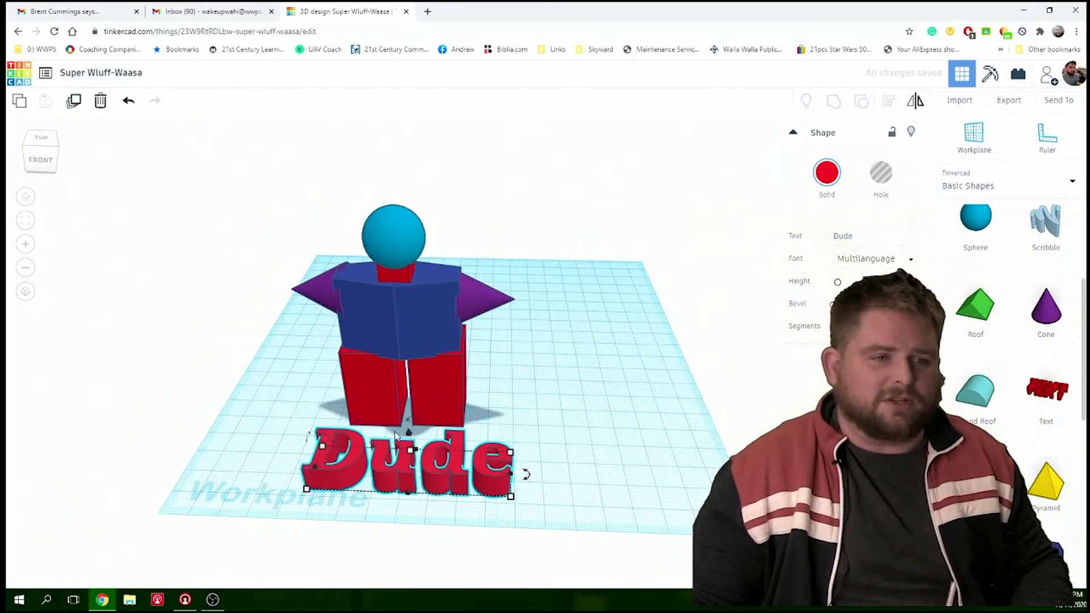
- Rotate the "Dude" text 90° so it stands on end in front of the figure
{"action": "mouse_move", "coordinate": [410, 424]}
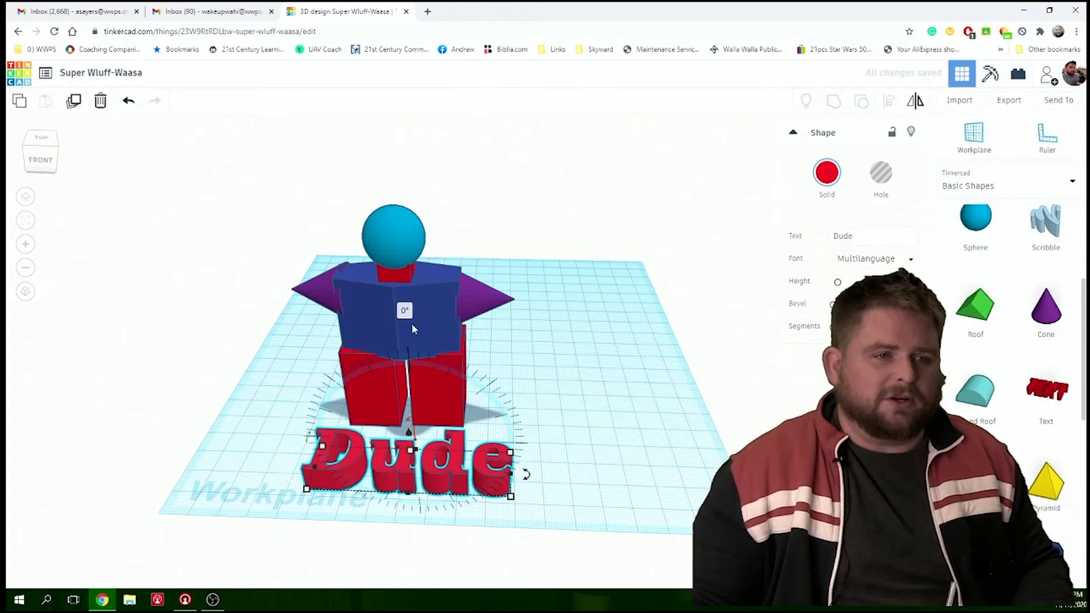
{"action": "type", "text": "0"}
{"action": "key", "text": "Return"}
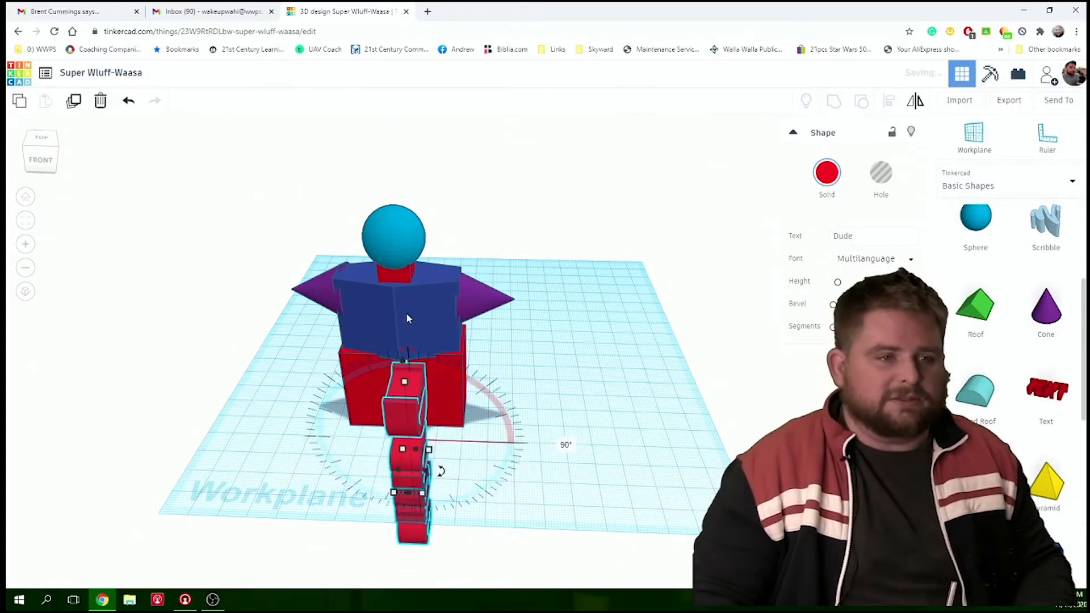
- Leave the editor for the dashboard and reopen the Super Wluff-Waasa design for editing
{"action": "key", "text": "alt+Left"}
{"action": "right_click", "coordinate": [369, 363]}
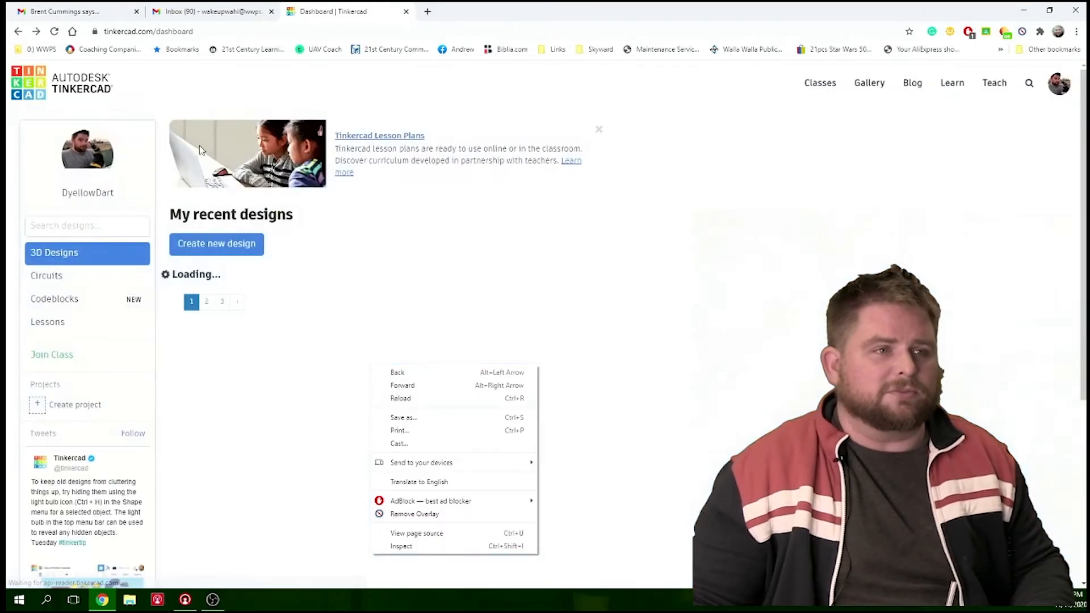
{"action": "left_click", "coordinate": [582, 170]}
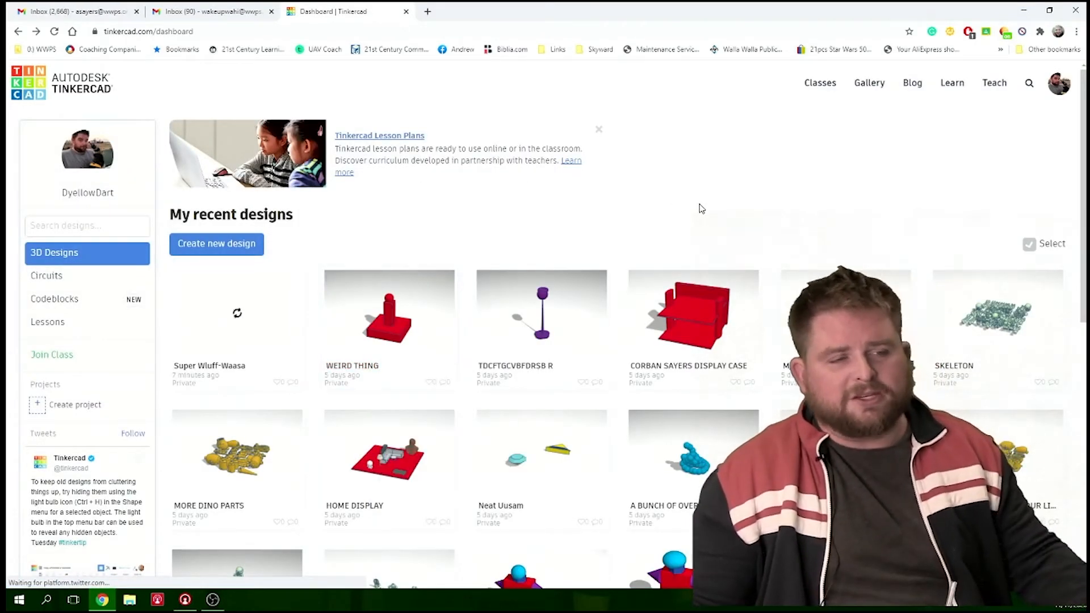
{"action": "left_click", "coordinate": [248, 322]}
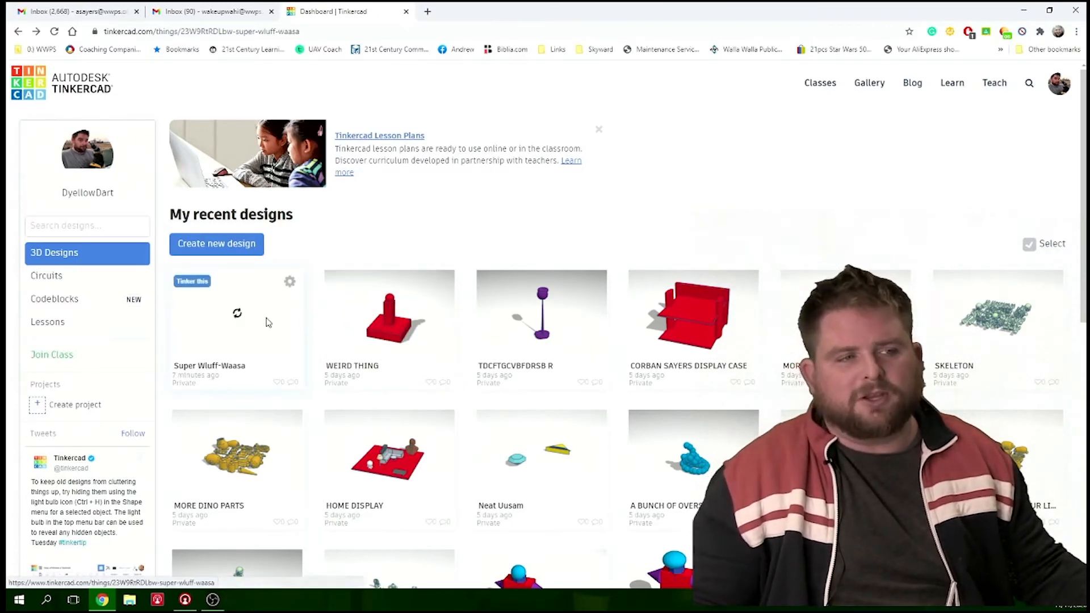
{"action": "left_click", "coordinate": [750, 222]}
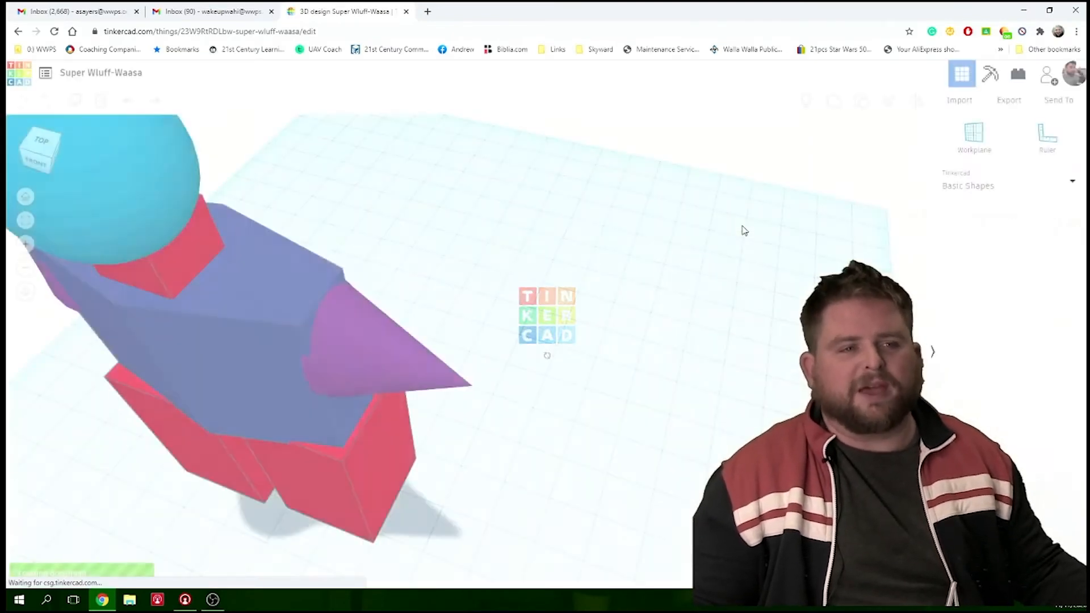
{"action": "scroll", "coordinate": [305, 420], "scroll_direction": "down", "scroll_amount": 4}
{"action": "scroll", "coordinate": [304, 419], "scroll_direction": "down", "scroll_amount": 2}
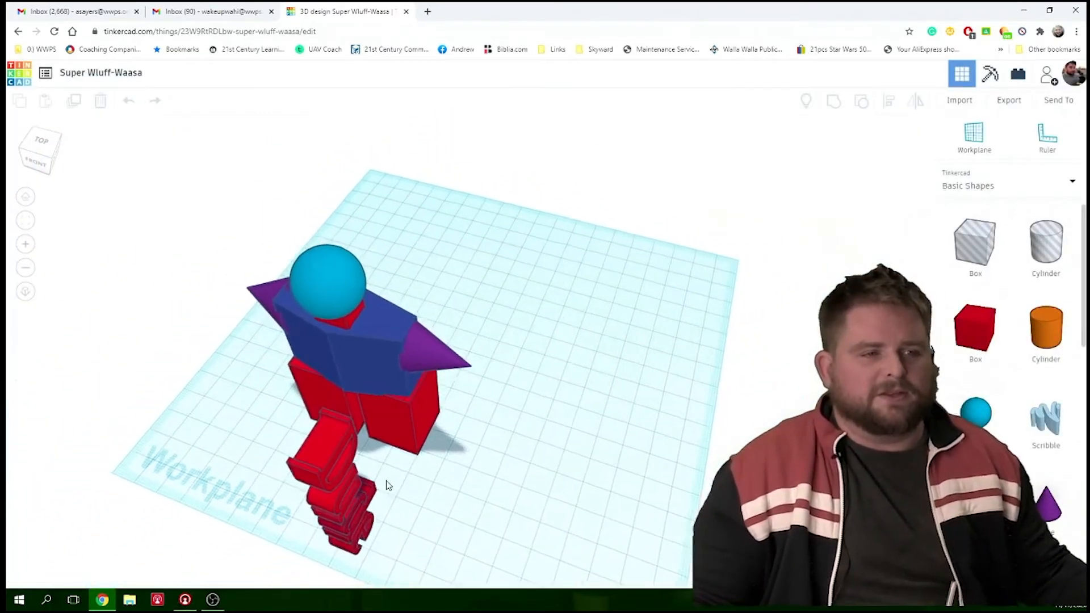
- Select the "Dude" text and shrink it so its base is about 4.76 by 14.96 mm
{"action": "scroll", "coordinate": [387, 484], "scroll_direction": "up", "scroll_amount": 3}
{"action": "right_click_drag", "start_coordinate": [389, 485], "coordinate": [232, 450]}
{"action": "left_click", "coordinate": [217, 445]}
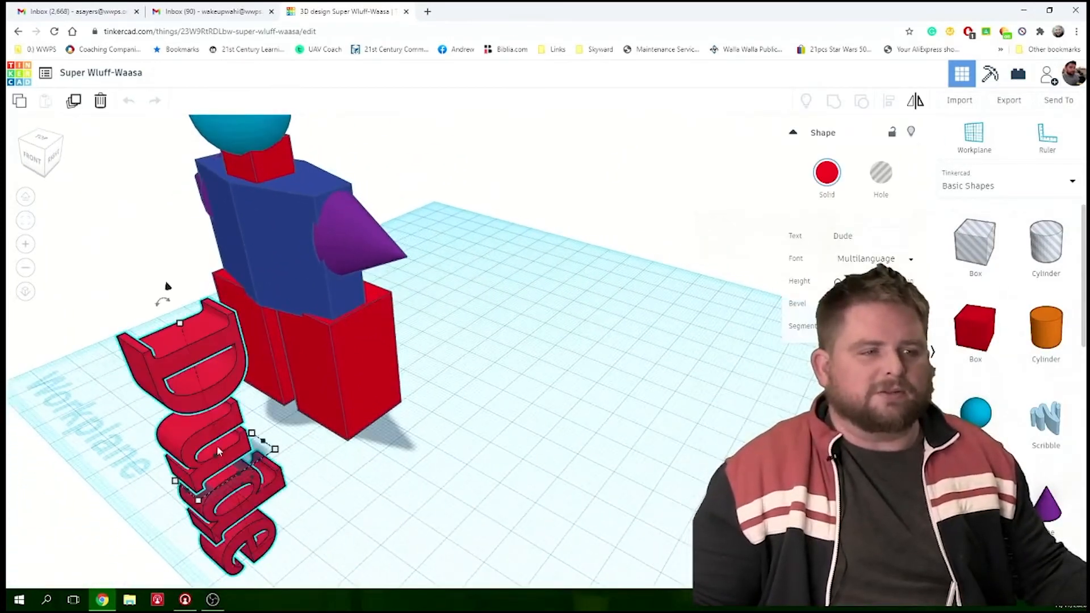
{"action": "left_click_drag", "start_coordinate": [279, 453], "coordinate": [221, 440]}
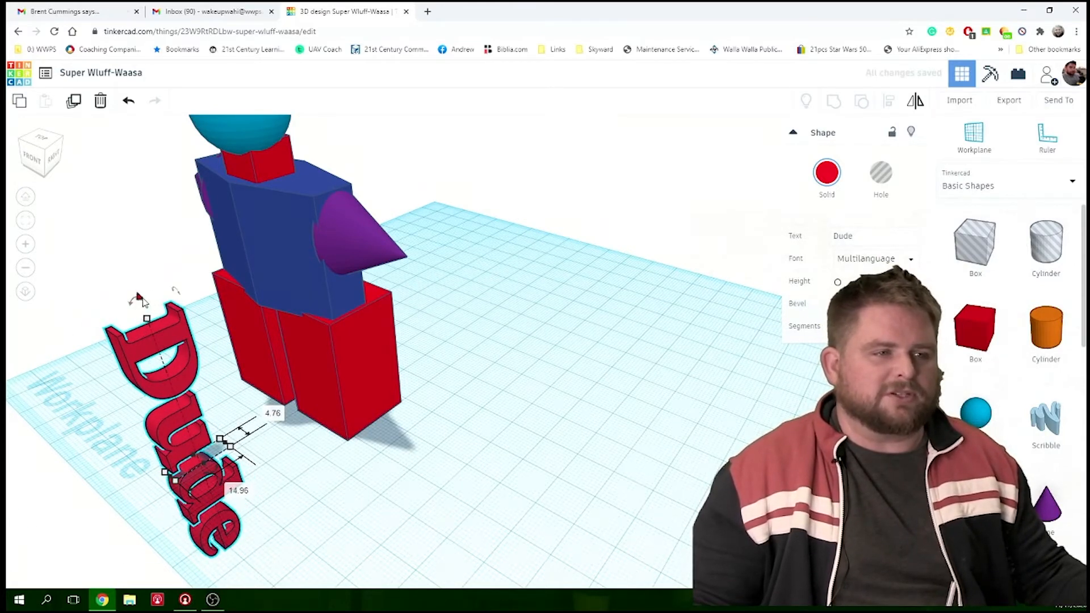
- Move the "Dude" text behind the figure and turn it to read horizontally from the back
{"action": "left_click_drag", "start_coordinate": [147, 326], "coordinate": [432, 363]}
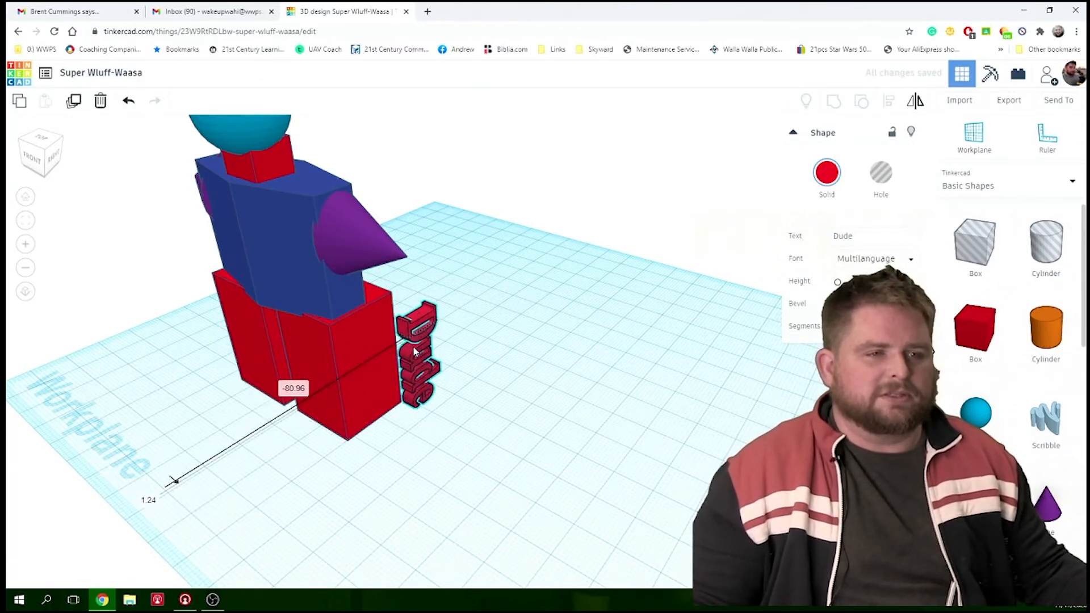
{"action": "right_click_drag", "start_coordinate": [432, 364], "coordinate": [338, 400]}
{"action": "left_click_drag", "start_coordinate": [541, 305], "coordinate": [401, 391]}
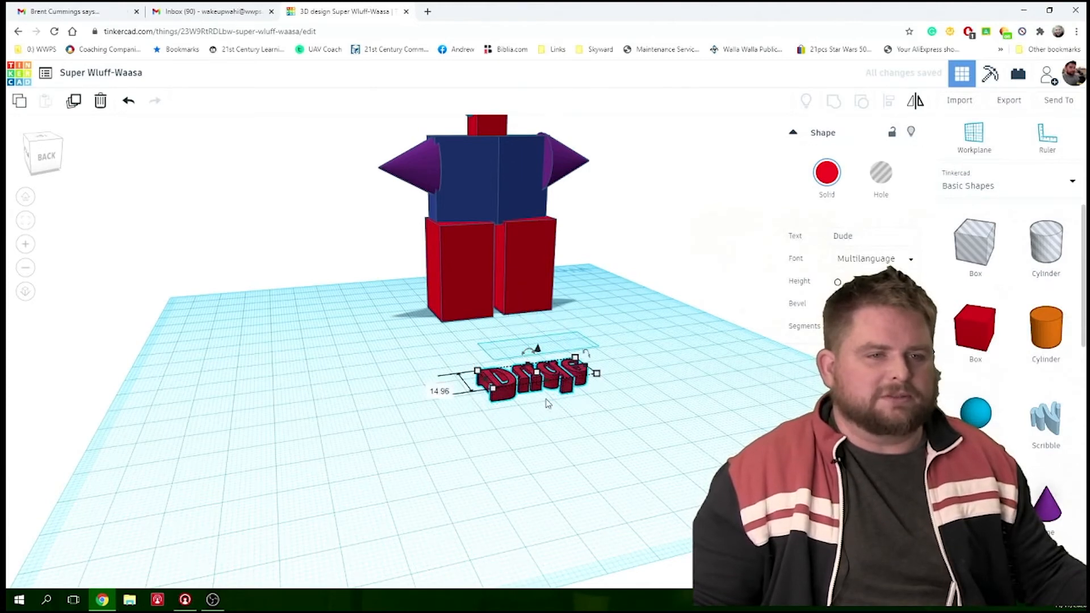
- Stand the "Dude" text upright and raise it off the workplane above the legs
{"action": "scroll", "coordinate": [623, 368], "scroll_direction": "up", "scroll_amount": 2}
{"action": "left_click_drag", "start_coordinate": [622, 366], "coordinate": [413, 205]}
{"action": "left_click_drag", "start_coordinate": [584, 391], "coordinate": [497, 118]}
{"action": "right_click_drag", "start_coordinate": [723, 225], "coordinate": [641, 203]}
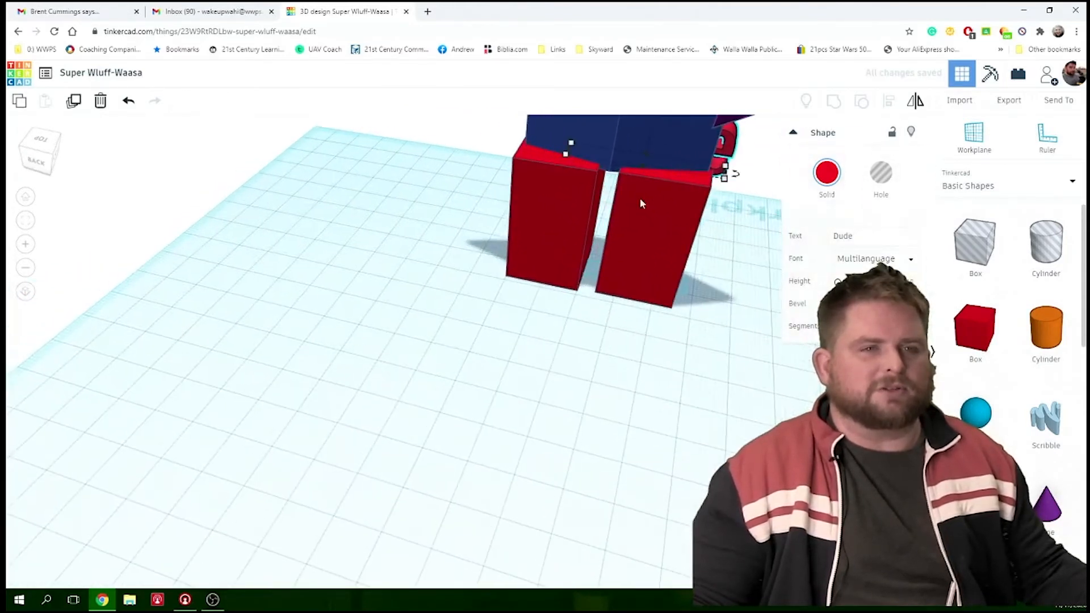
- Place the "Dude" text against the back of the blue polygon, raise it to the middle, and check its fit
{"action": "left_click_drag", "start_coordinate": [707, 149], "coordinate": [686, 162]}
{"action": "right_click_drag", "start_coordinate": [706, 258], "coordinate": [590, 224]}
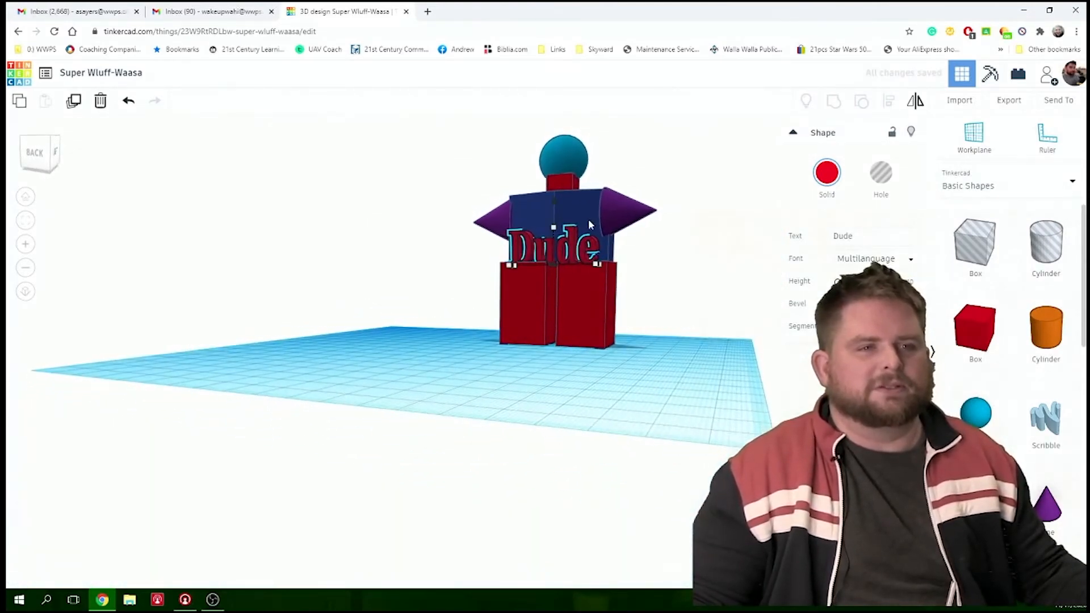
{"action": "left_click_drag", "start_coordinate": [554, 201], "coordinate": [554, 185]}
{"action": "right_click_drag", "start_coordinate": [630, 324], "coordinate": [690, 336]}
{"action": "scroll", "coordinate": [684, 372], "scroll_direction": "down", "scroll_amount": 3}
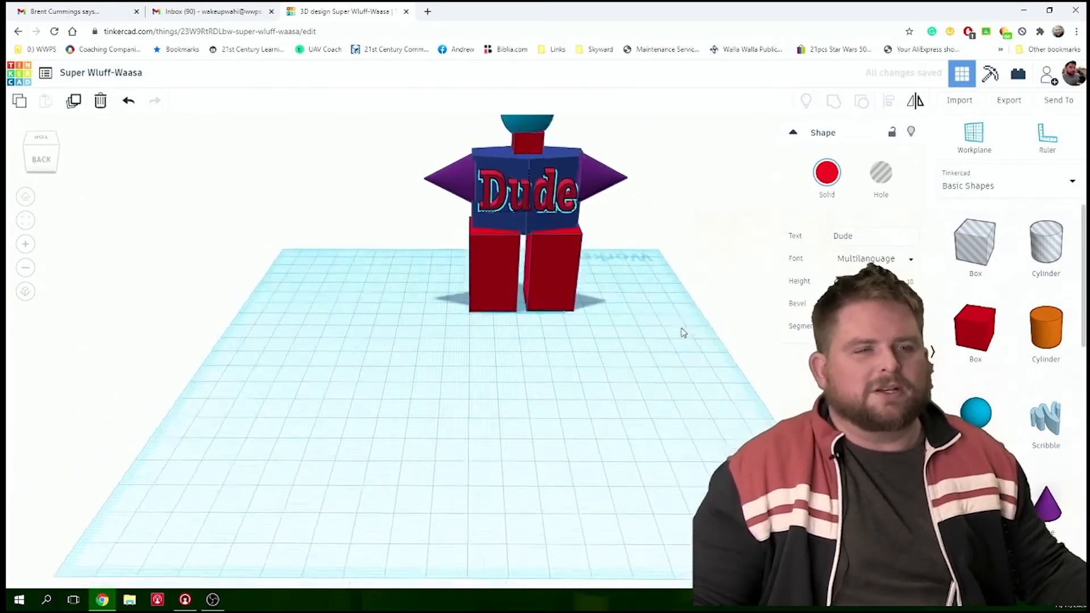
{"action": "scroll", "coordinate": [681, 328], "scroll_direction": "up", "scroll_amount": 5}
{"action": "right_click_drag", "start_coordinate": [656, 322], "coordinate": [686, 351]}
{"action": "scroll", "coordinate": [657, 339], "scroll_direction": "down", "scroll_amount": 3}
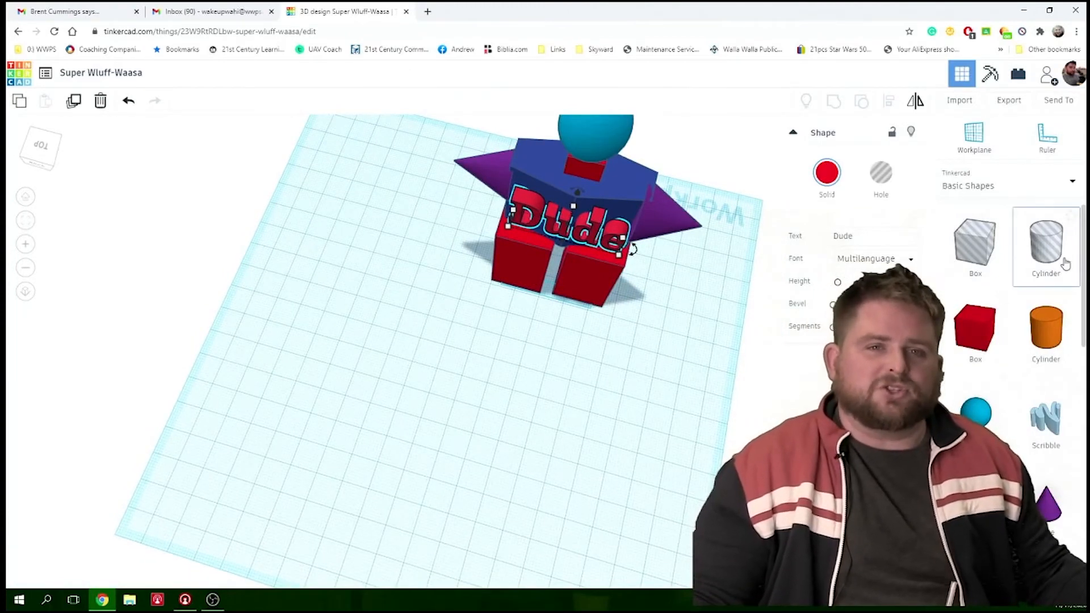
- Place a Scribble shape on an empty area of the workplane away from the figure
{"action": "left_click", "coordinate": [1051, 181]}
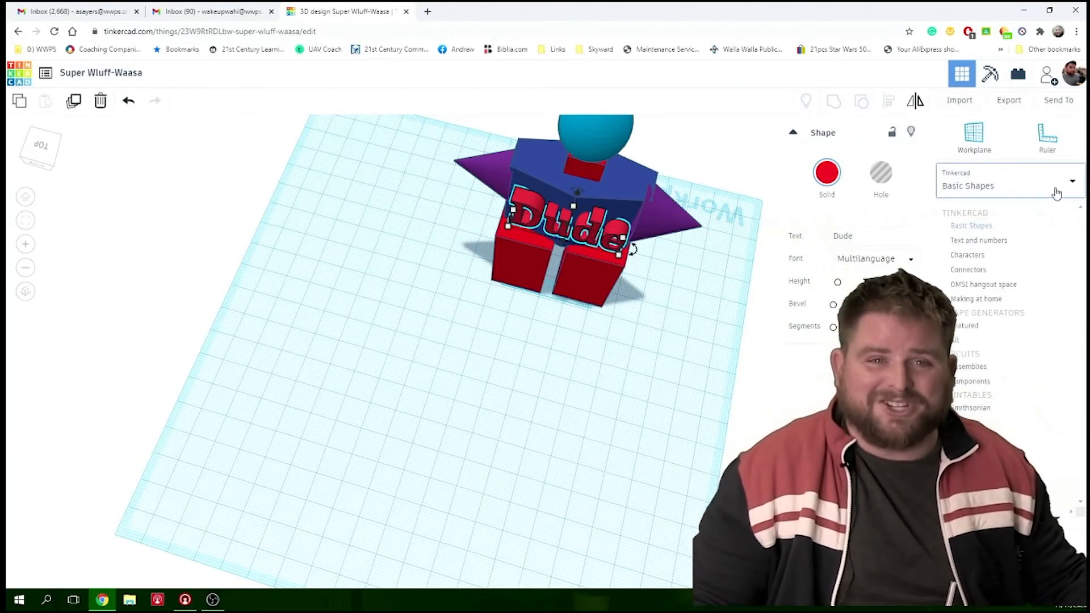
{"action": "left_click", "coordinate": [1057, 193]}
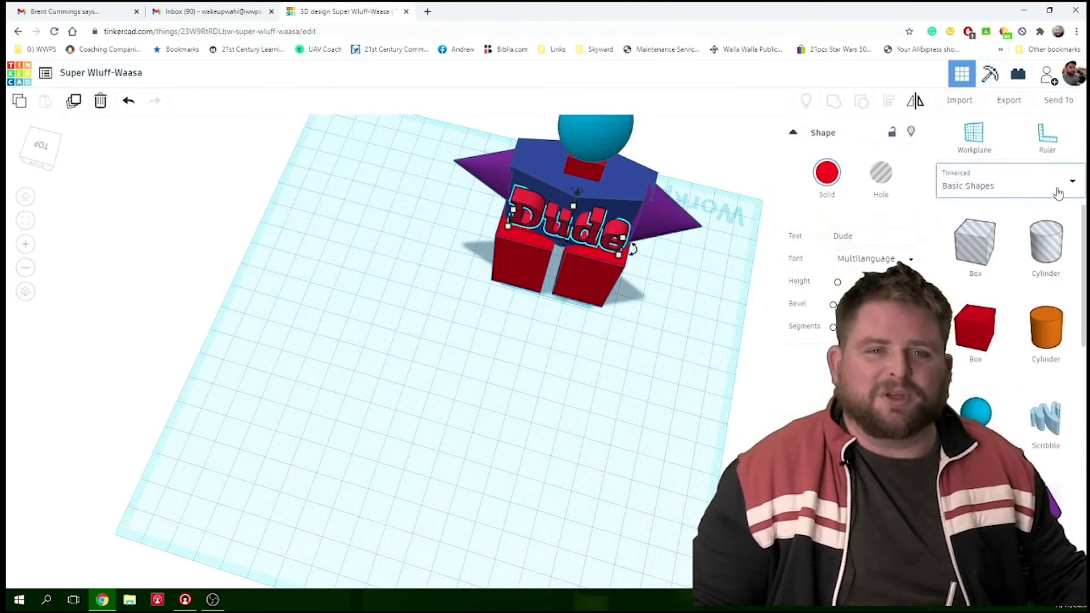
{"action": "left_click", "coordinate": [1050, 420]}
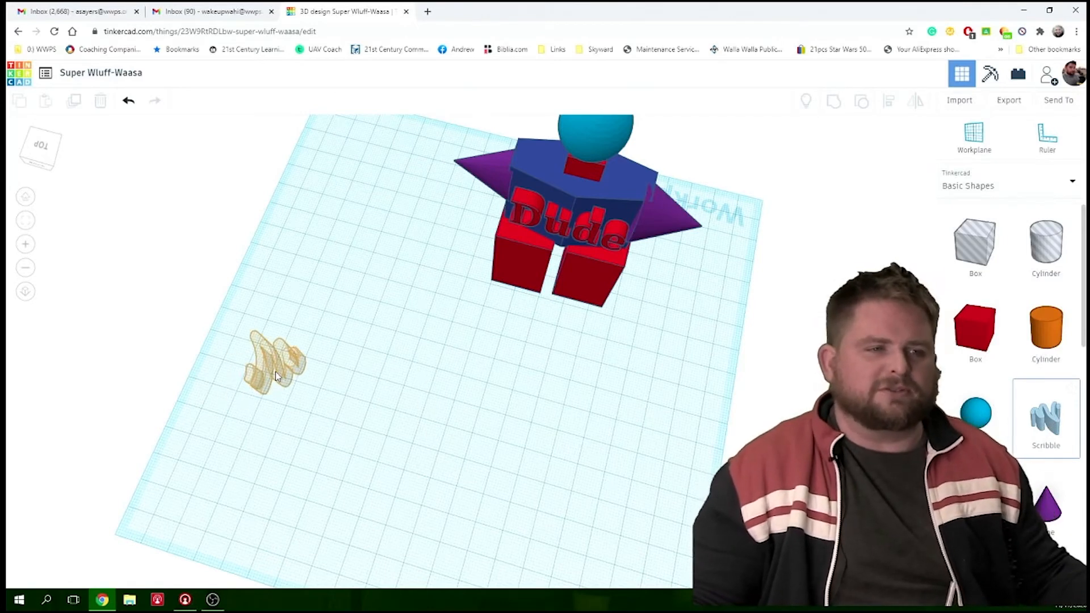
{"action": "left_click", "coordinate": [329, 420]}
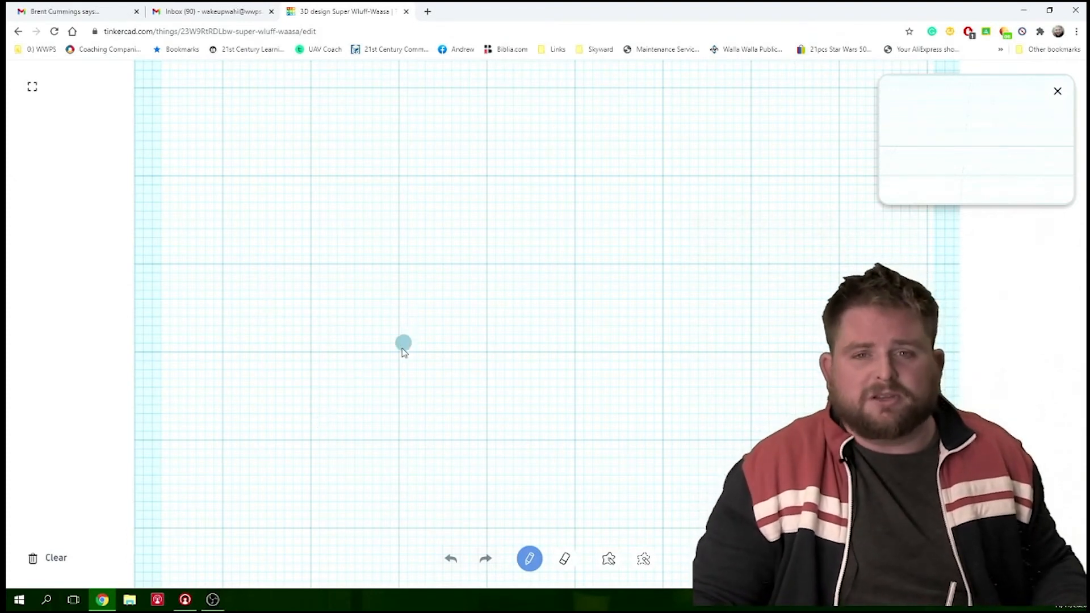
- Draw a first name in handwriting as the scribble and finish the drawing
{"action": "mouse_move", "coordinate": [314, 408]}
{"action": "left_mouse_down"}
{"action": "mouse_move", "coordinate": [326, 372]}
{"action": "mouse_move", "coordinate": [383, 445]}
{"action": "mouse_move", "coordinate": [280, 353]}
{"action": "mouse_move", "coordinate": [472, 365]}
{"action": "mouse_move", "coordinate": [473, 259]}
{"action": "mouse_move", "coordinate": [475, 356]}
{"action": "mouse_move", "coordinate": [574, 364]}
{"action": "mouse_move", "coordinate": [609, 390]}
{"action": "mouse_move", "coordinate": [550, 257]}
{"action": "mouse_move", "coordinate": [421, 242]}
{"action": "left_mouse_up"}
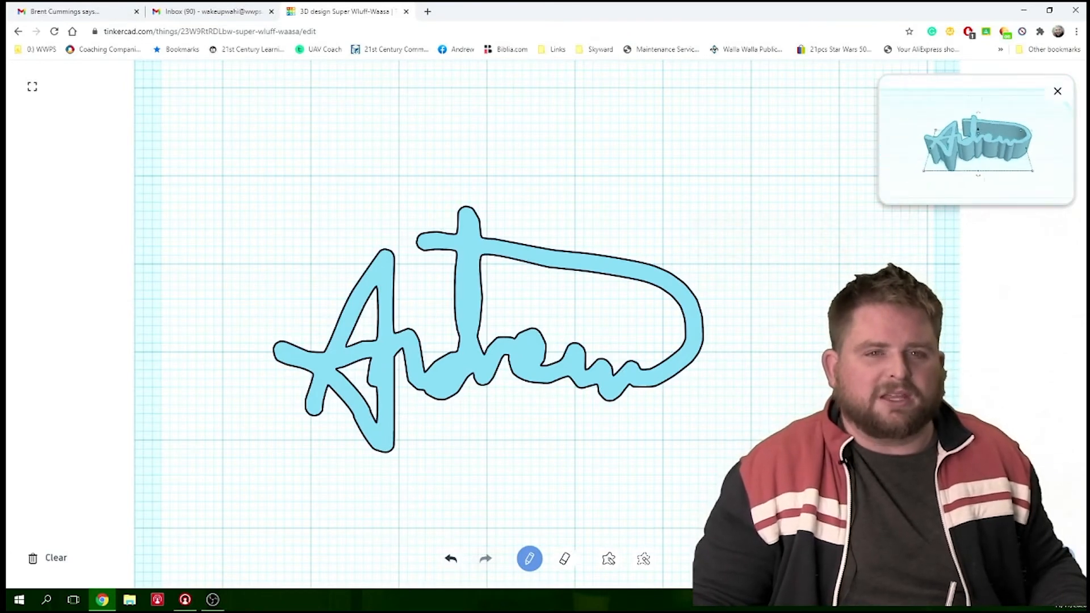
{"action": "left_click", "coordinate": [1038, 558]}
{"action": "scroll", "coordinate": [471, 350], "scroll_direction": "down", "scroll_amount": 5}
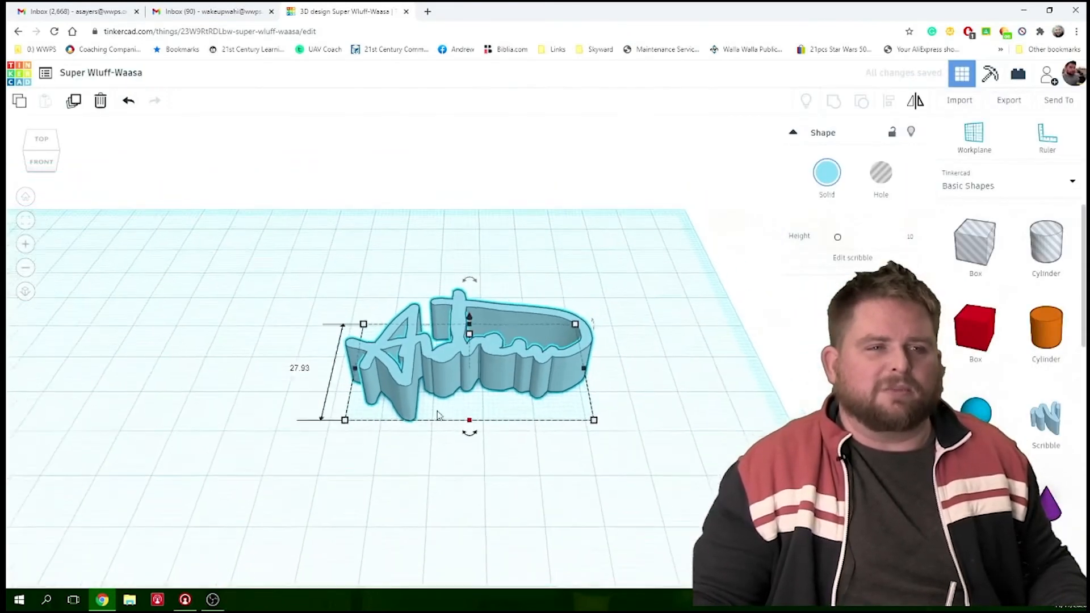
- Move the scribbled name in front of the figure's legs, on the side opposite the "Dude" text, and deselect it
{"action": "right_click_drag", "start_coordinate": [404, 390], "coordinate": [393, 423]}
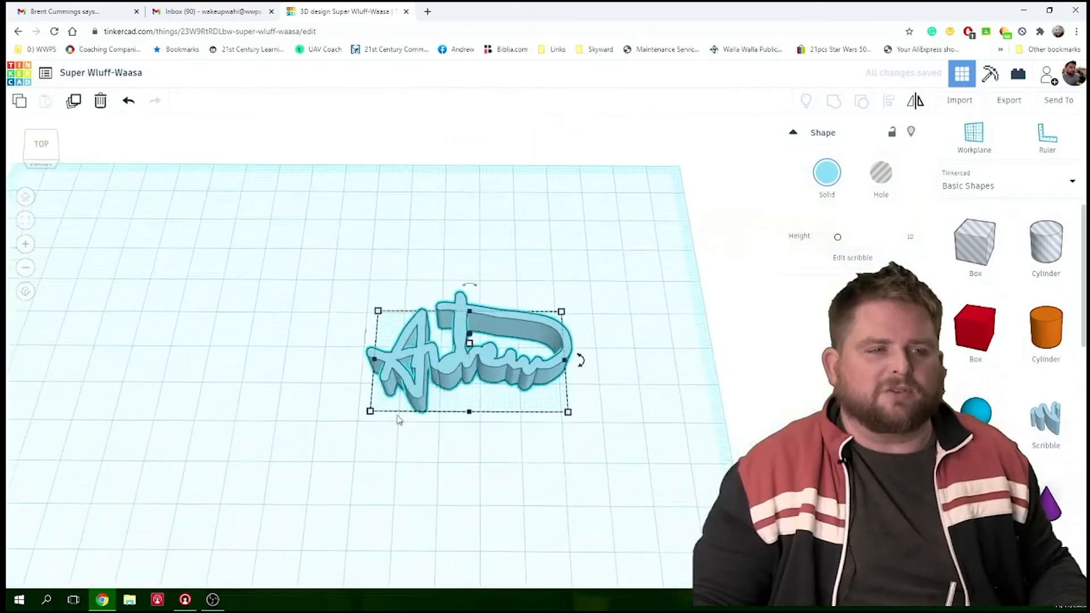
{"action": "left_click_drag", "start_coordinate": [458, 370], "coordinate": [408, 520]}
{"action": "scroll", "coordinate": [428, 514], "scroll_direction": "down", "scroll_amount": 4}
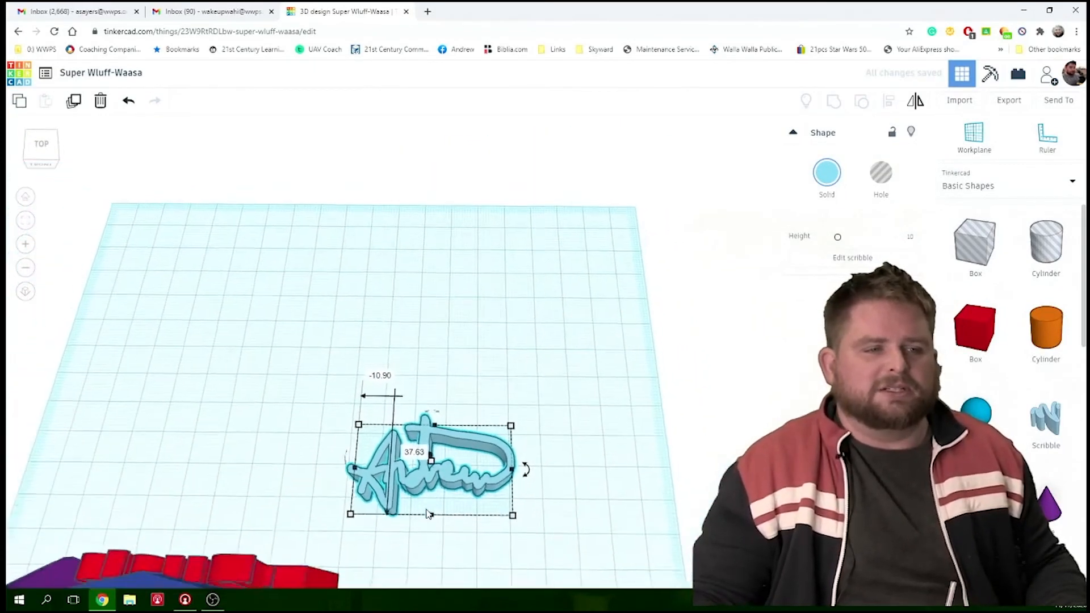
{"action": "scroll", "coordinate": [428, 514], "scroll_direction": "down", "scroll_amount": 3}
{"action": "left_click_drag", "start_coordinate": [449, 417], "coordinate": [349, 534]}
{"action": "right_click_drag", "start_coordinate": [428, 547], "coordinate": [311, 532]}
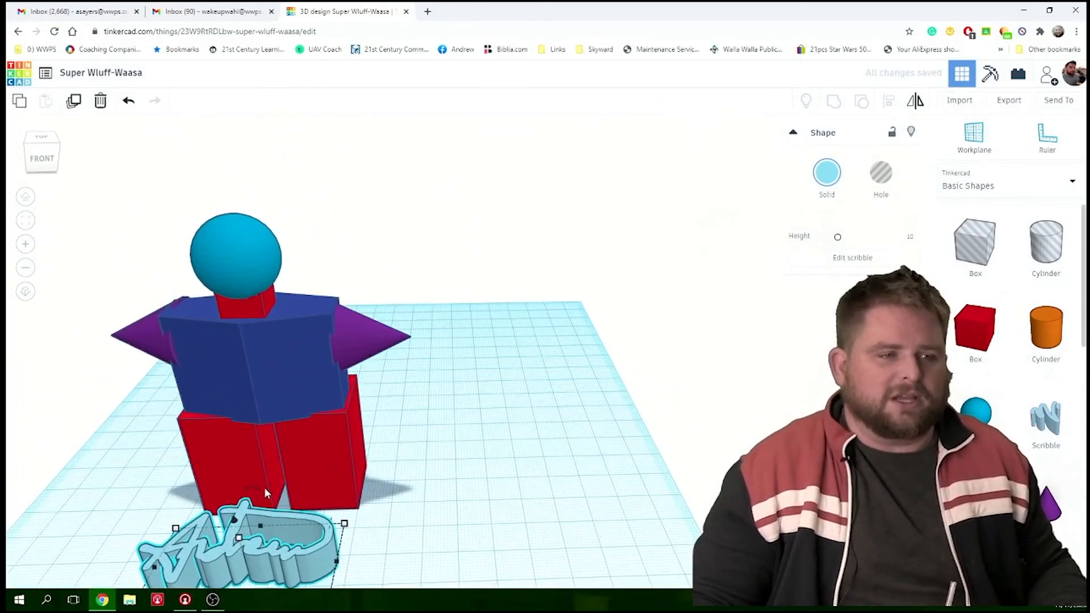
{"action": "left_click_drag", "start_coordinate": [253, 489], "coordinate": [229, 487]}
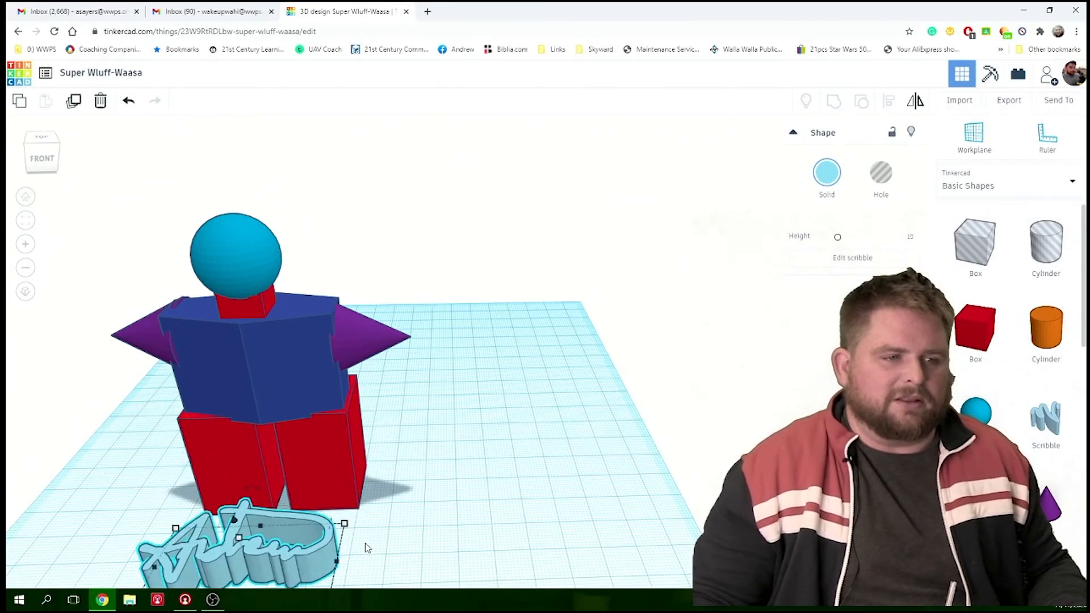
{"action": "scroll", "coordinate": [400, 548], "scroll_direction": "down", "scroll_amount": 4}
{"action": "scroll", "coordinate": [352, 541], "scroll_direction": "up", "scroll_amount": 4}
{"action": "scroll", "coordinate": [283, 535], "scroll_direction": "down", "scroll_amount": 3}
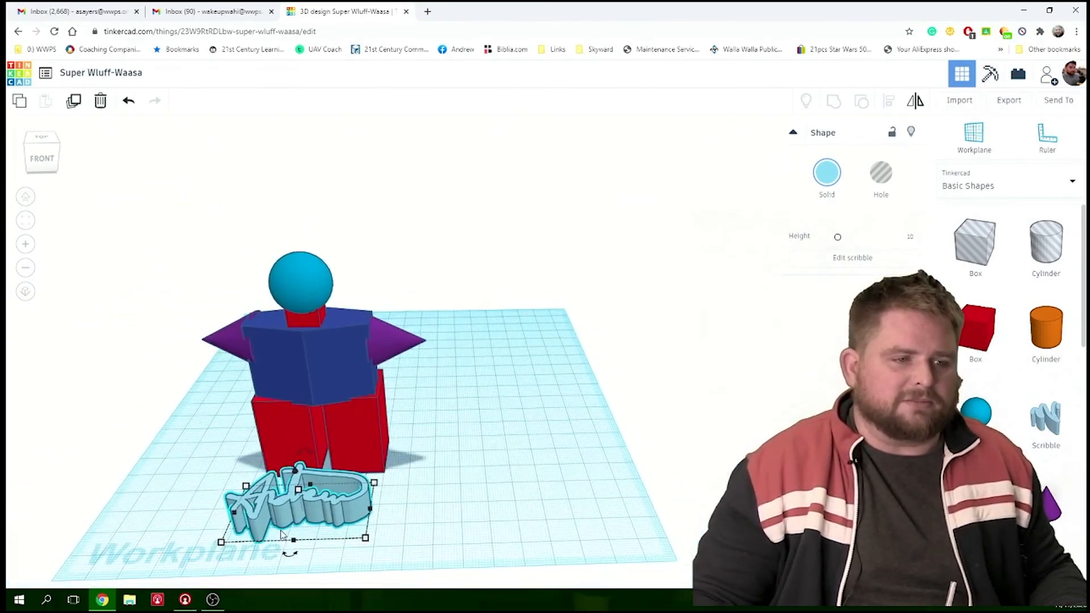
{"action": "mouse_move", "coordinate": [288, 553]}
{"action": "left_mouse_down"}
{"action": "mouse_move", "coordinate": [287, 564]}
{"action": "mouse_move", "coordinate": [327, 550]}
{"action": "mouse_move", "coordinate": [272, 549]}
{"action": "mouse_move", "coordinate": [292, 549]}
{"action": "left_mouse_up"}
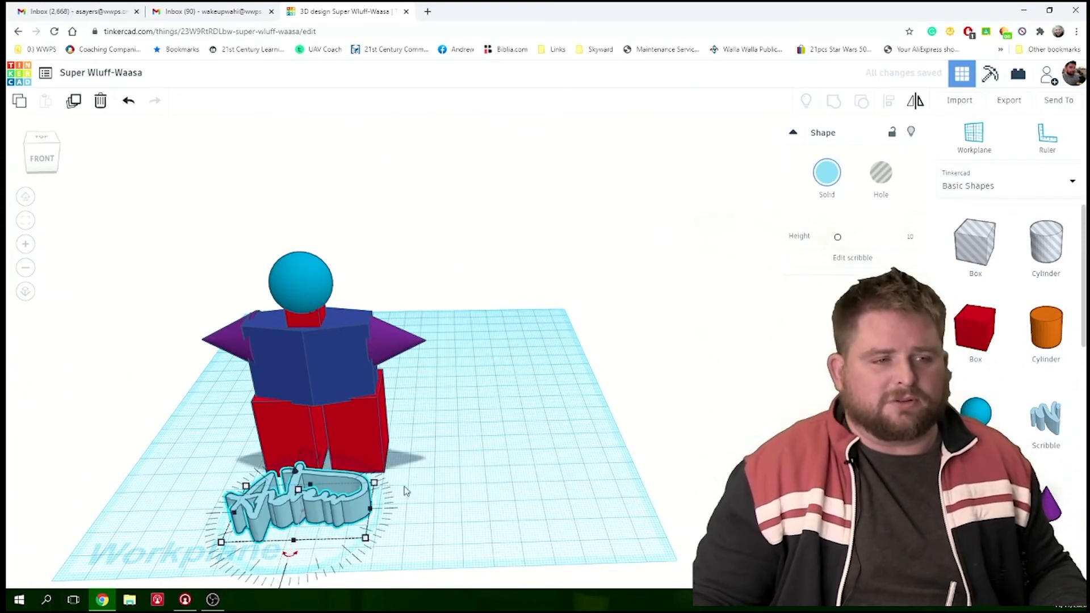
{"action": "left_click", "coordinate": [462, 512]}
{"action": "right_click_drag", "start_coordinate": [543, 548], "coordinate": [514, 552]}
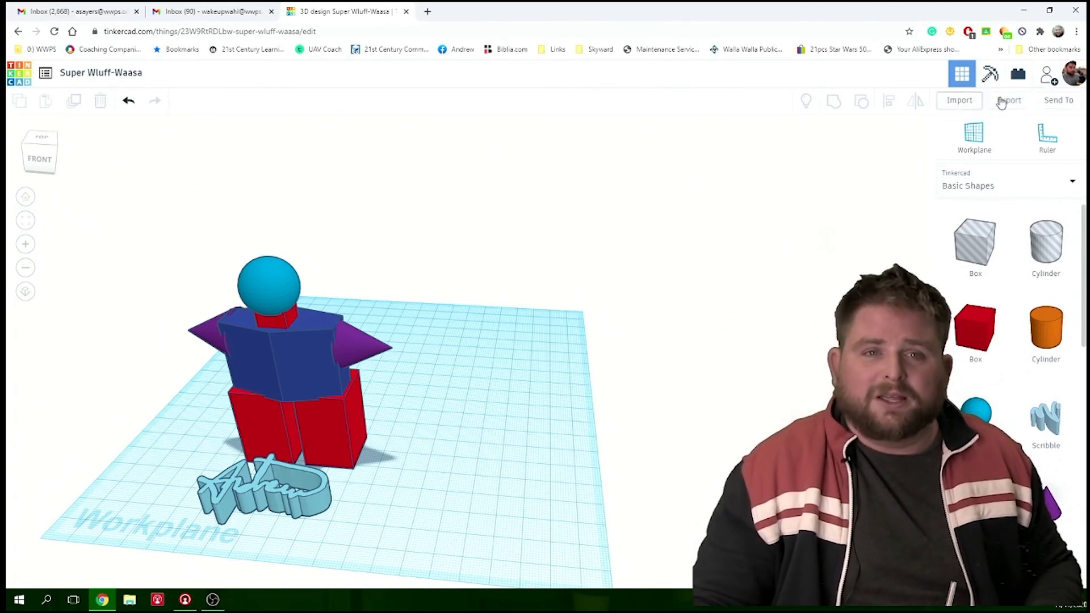
- Generate a new collaboration link for inviting people to the design and copy it
{"action": "left_click", "coordinate": [1070, 109]}
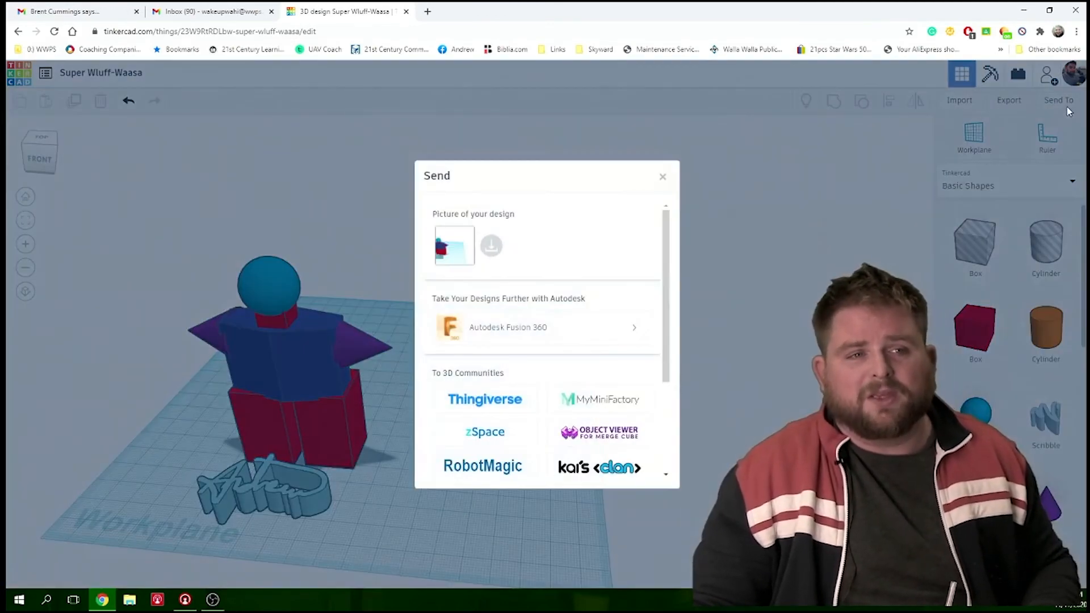
{"action": "scroll", "coordinate": [605, 258], "scroll_direction": "down", "scroll_amount": 5}
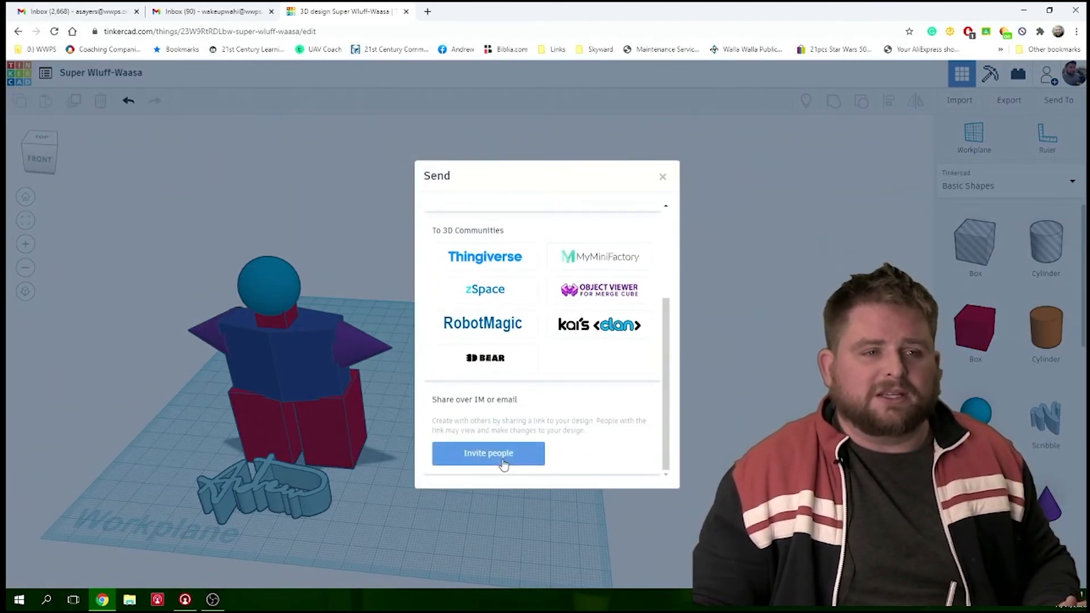
{"action": "left_click", "coordinate": [506, 461]}
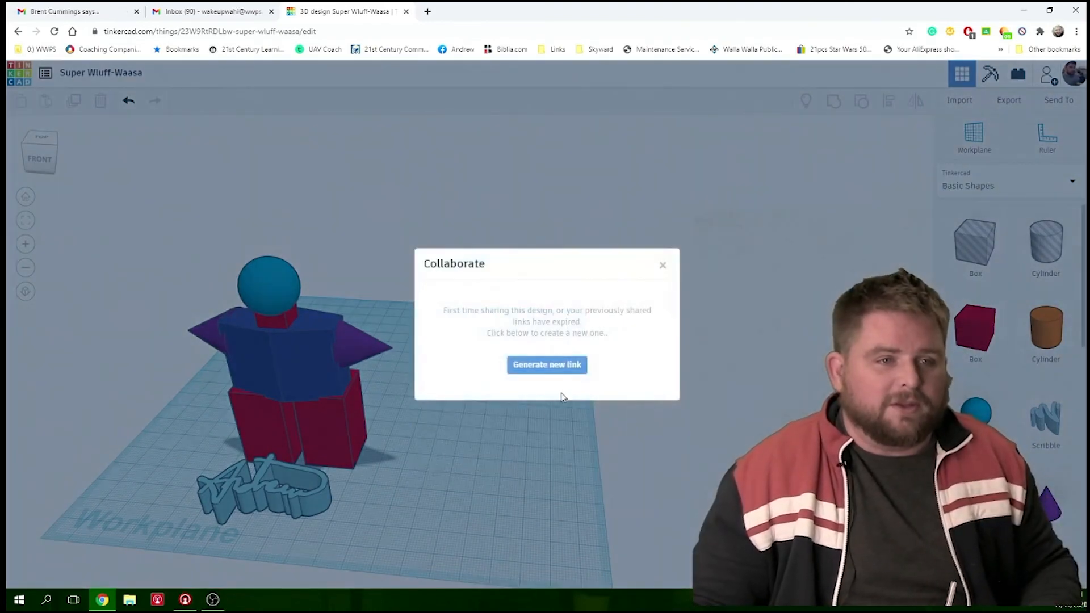
{"action": "left_click", "coordinate": [575, 366]}
{"action": "left_click", "coordinate": [633, 331]}
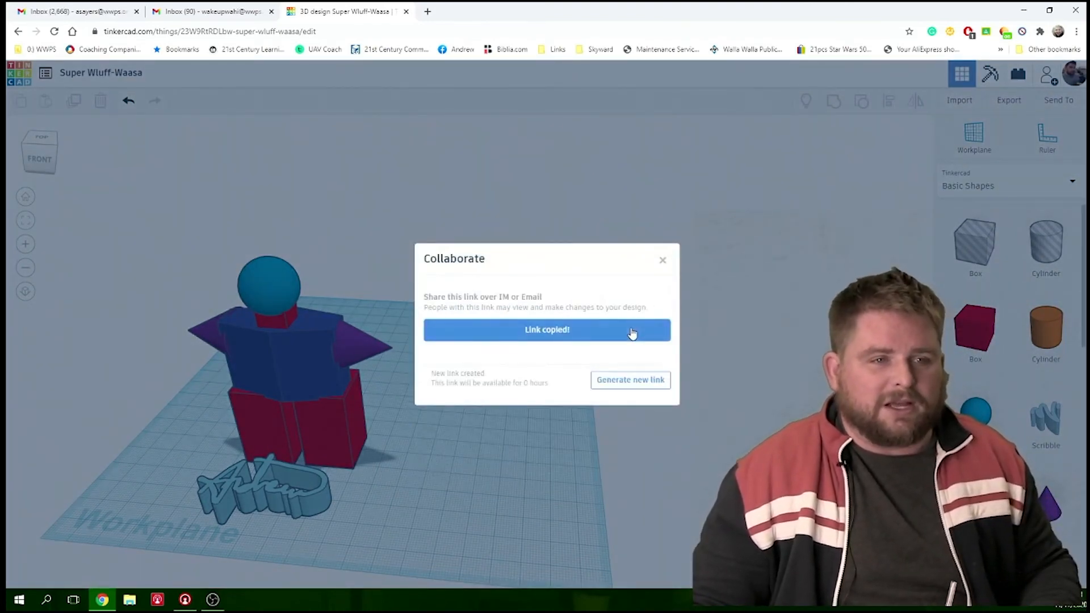
{"action": "left_click", "coordinate": [664, 259]}
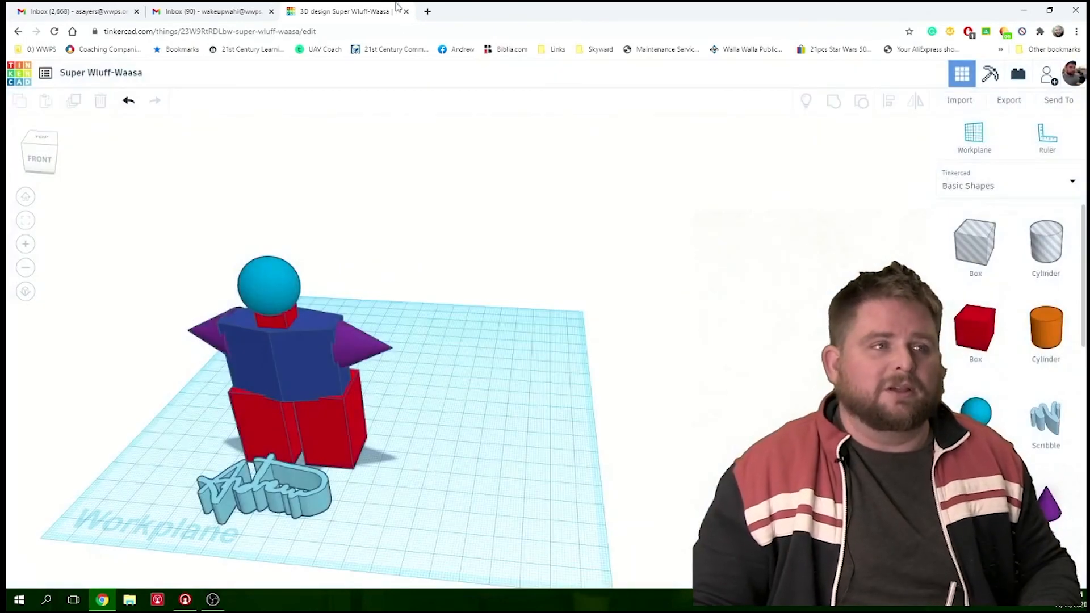
- Switch to the second Gmail inbox and start a new message addressed to the recipient's e-mail address
{"action": "left_click", "coordinate": [249, 11]}
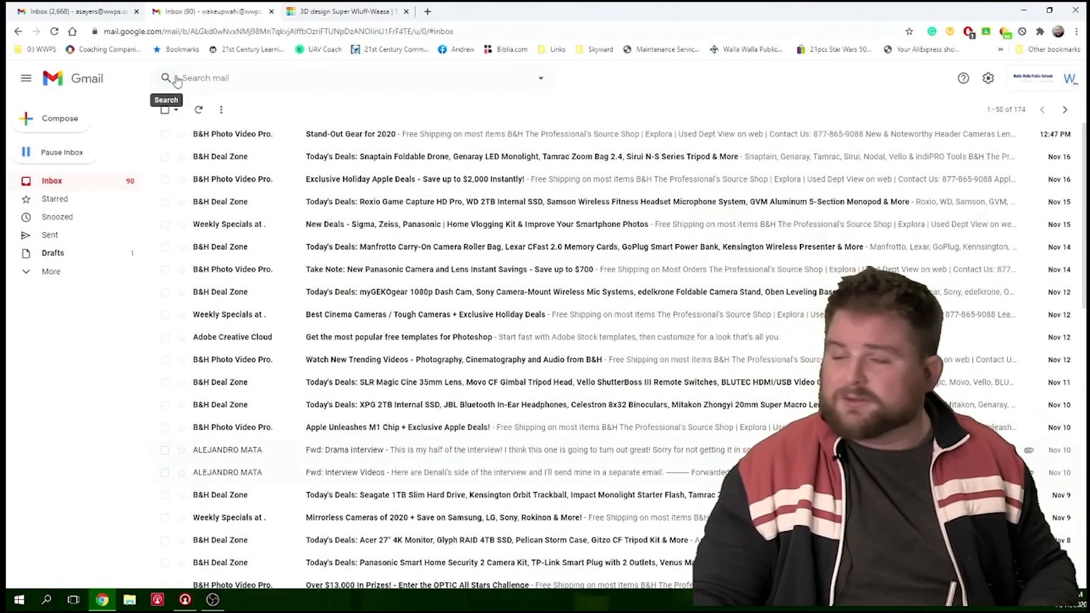
{"action": "left_click", "coordinate": [76, 129]}
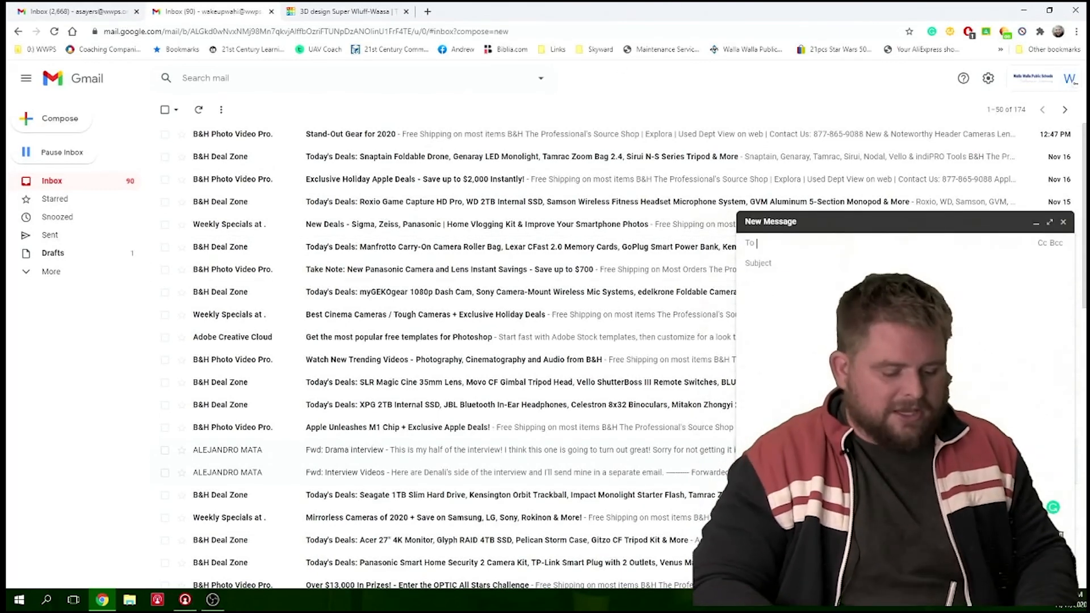
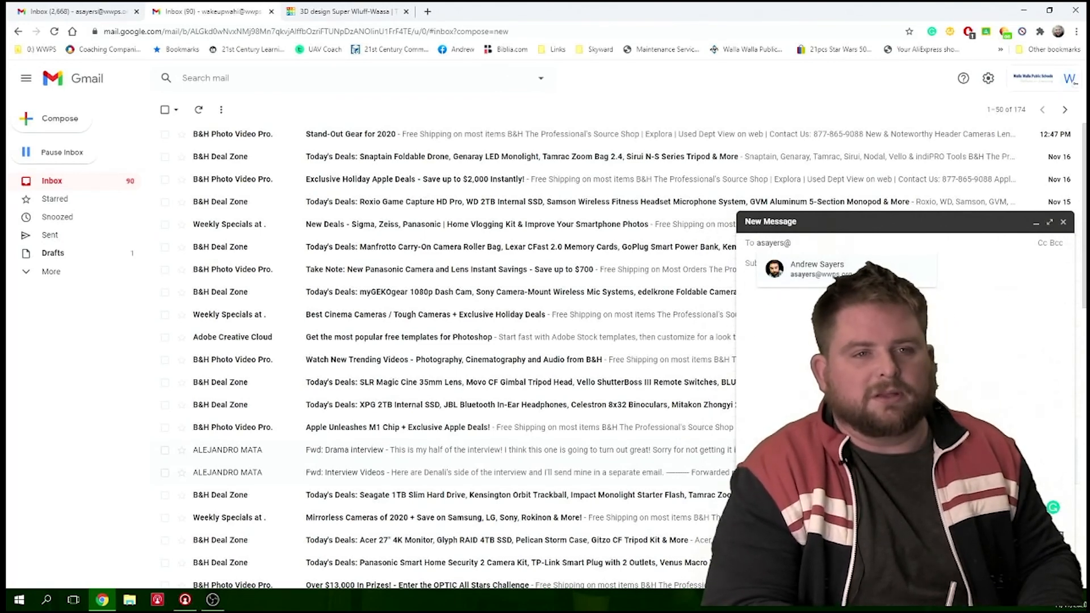
{"action": "key", "text": "Tab"}
- Enter the sender's first name followed by "3d model" as the message subject
{"action": "type", "text": "Andrew "}
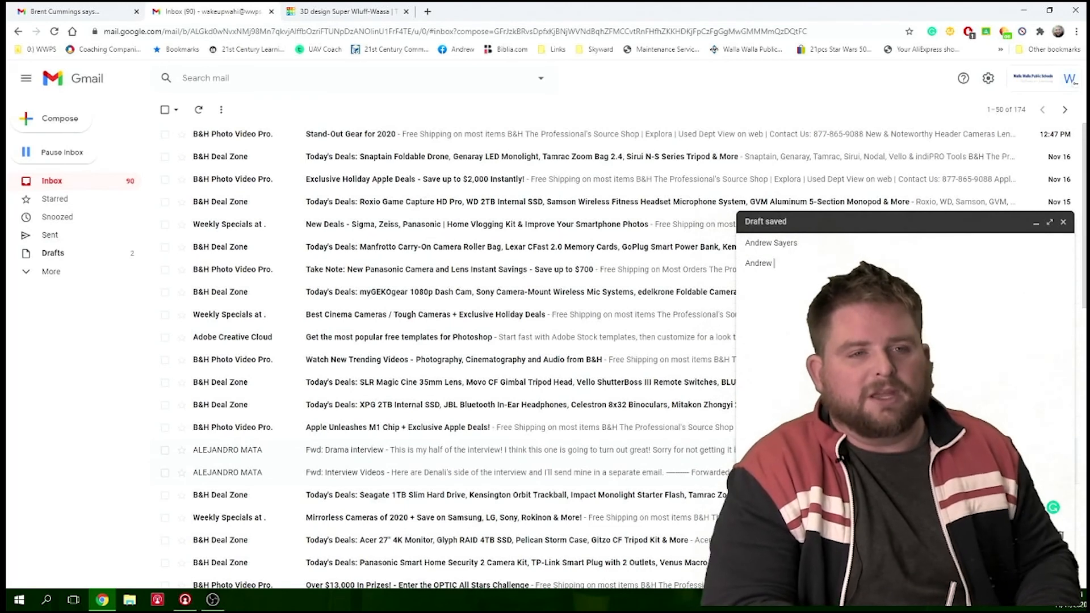
{"action": "type", "text": "2"}
{"action": "type", "text": "d model"}
{"action": "type", "text": "e"}
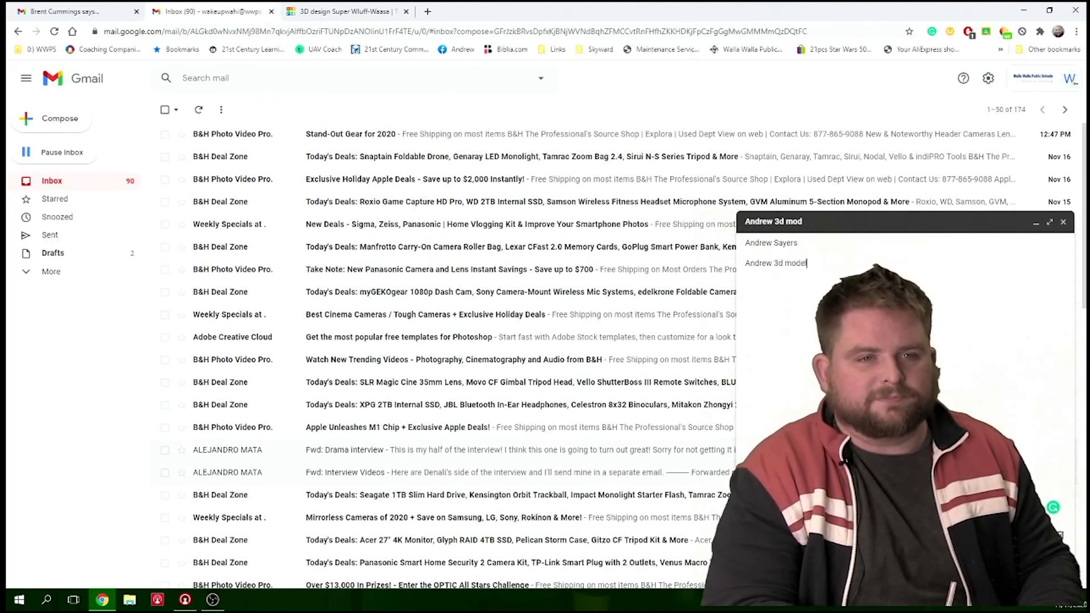
- Paste the copied collaboration link into the message body, send the e-mail and return to the Tinkercad design
{"action": "key", "text": "ctrl+v"}
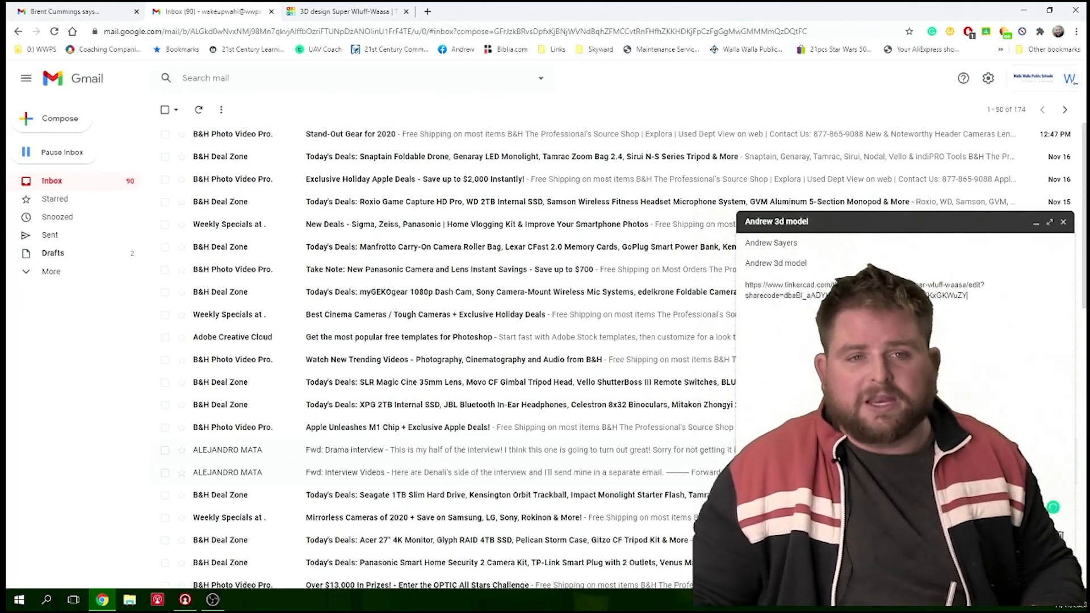
{"action": "key", "text": "ctrl+Return"}
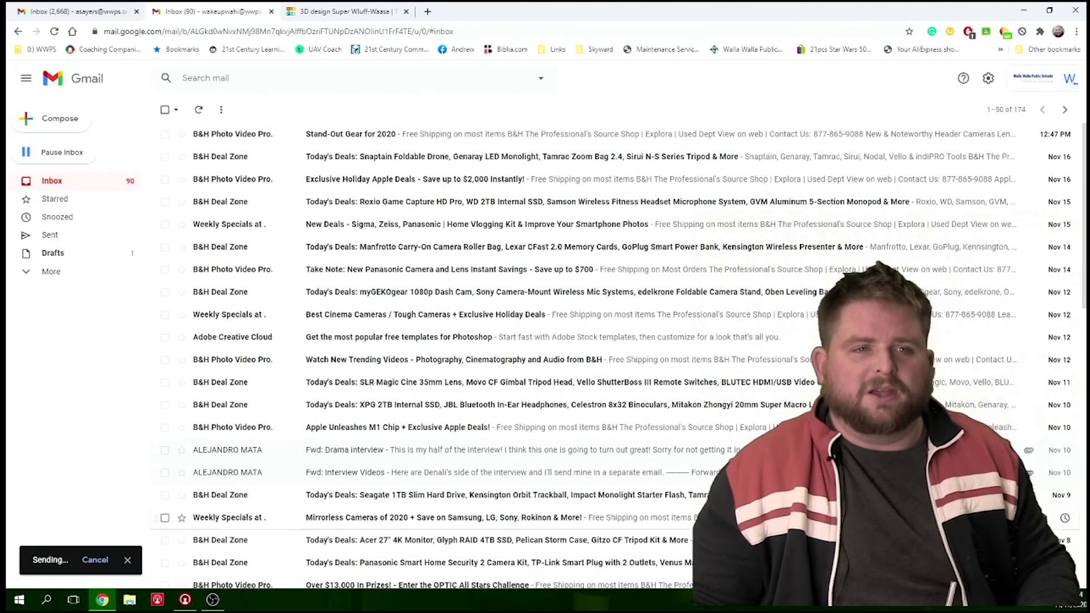
{"action": "left_click", "coordinate": [331, 7]}
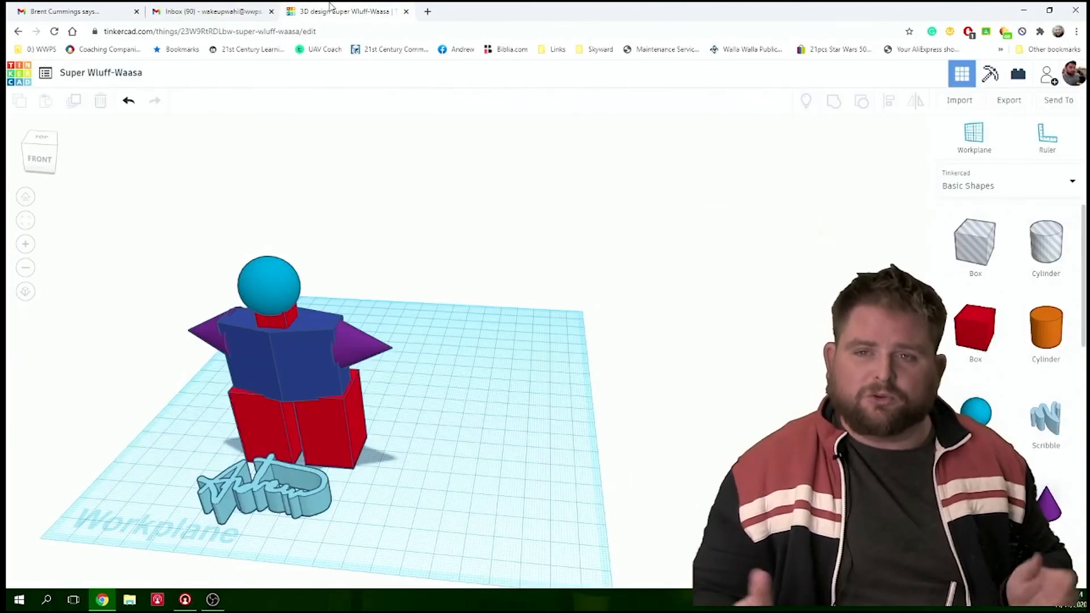